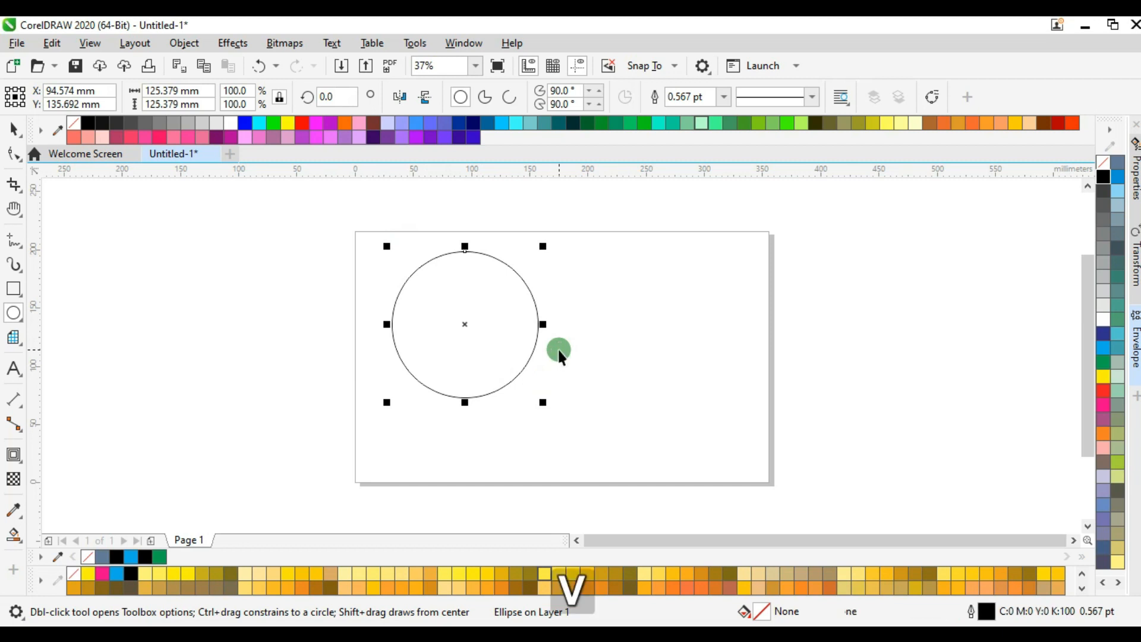
# Duplicate the circle to the right by one radius, then duplicate both circles downward by one radius to form four overlapping circles.
pyautogui.moveTo(386, 323); pyautogui.dragTo(462, 323)
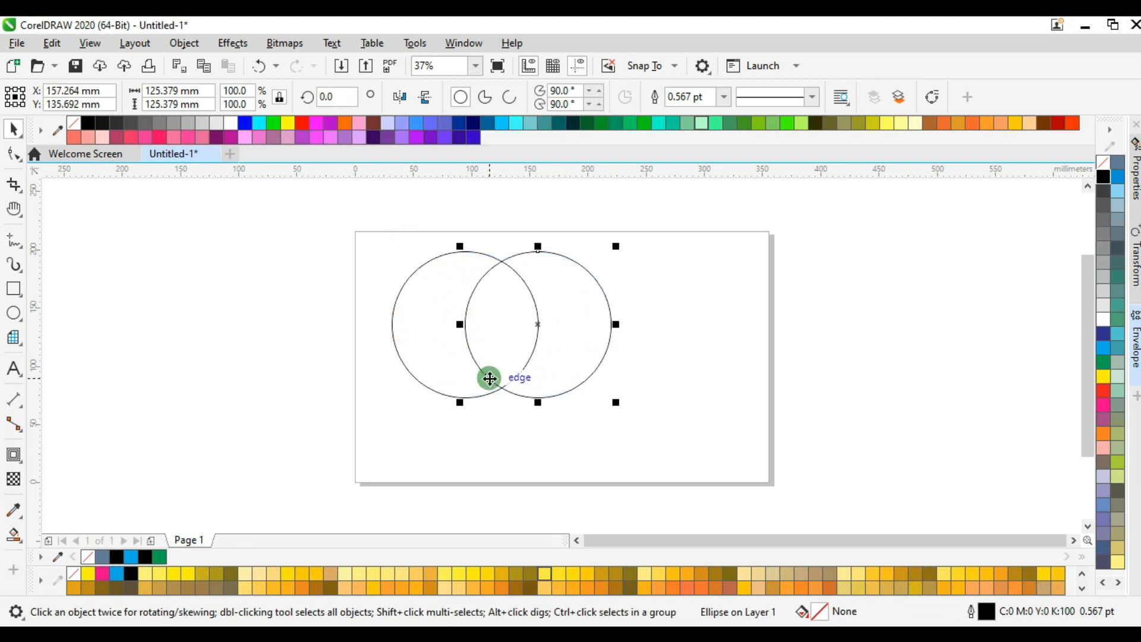
pyautogui.moveTo(360, 312); pyautogui.dragTo(560, 387)
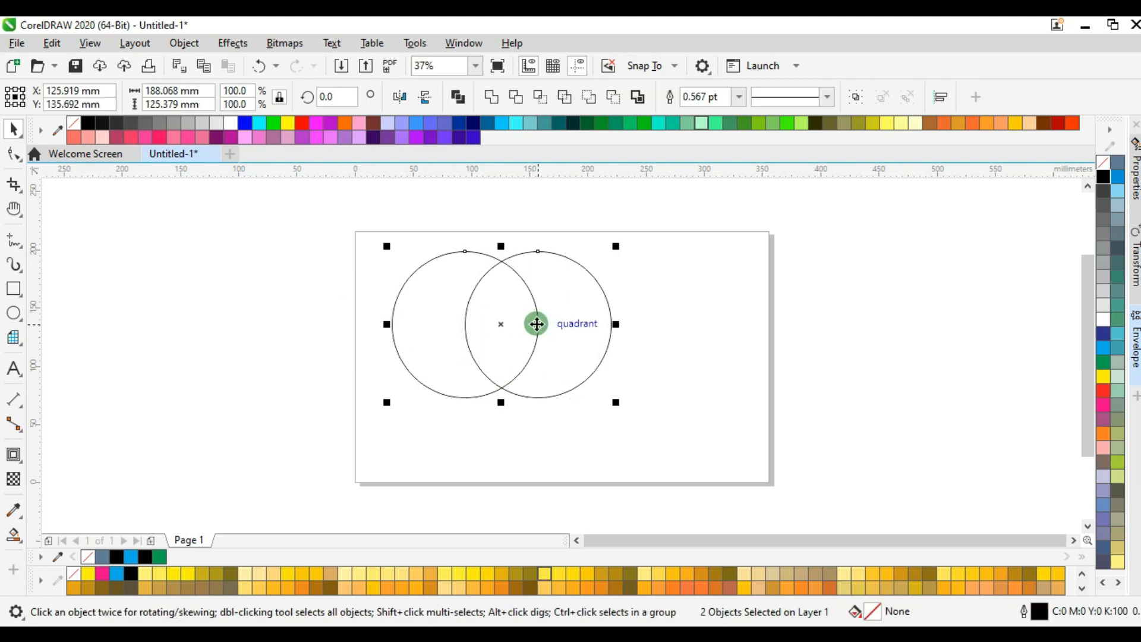
pyautogui.moveTo(543, 352); pyautogui.dragTo(543, 392)
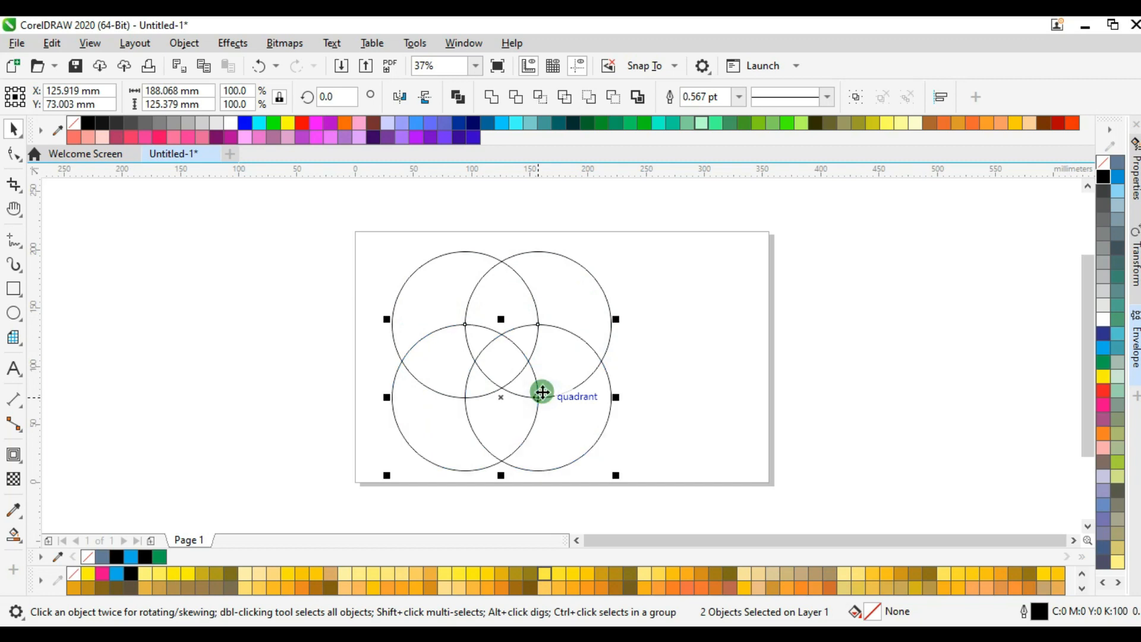
pyautogui.click(216, 422)
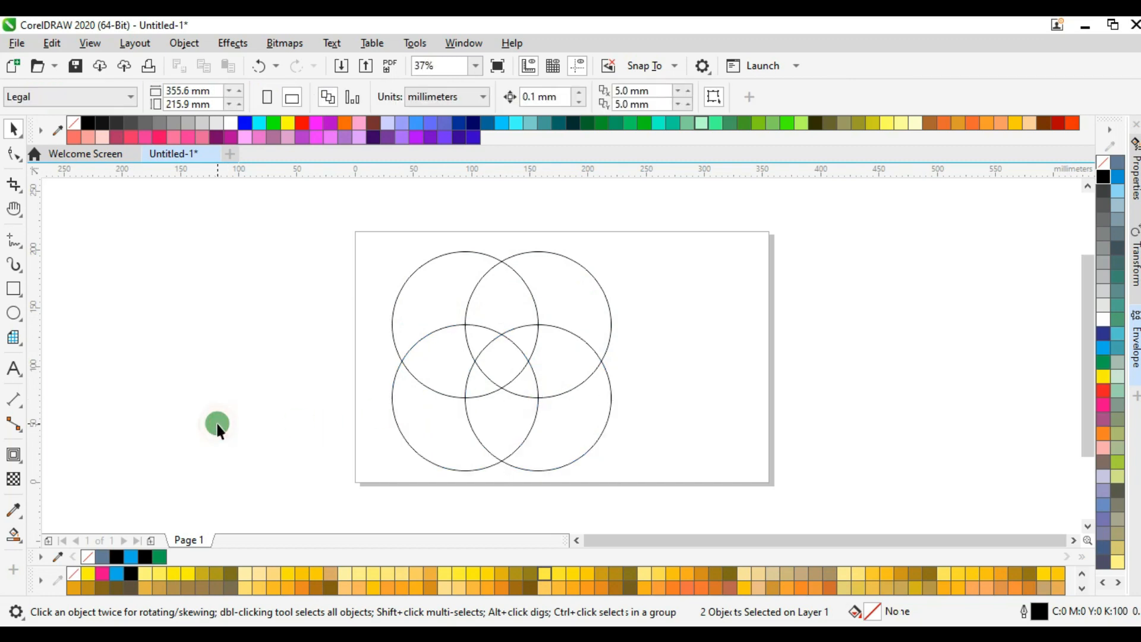
# Smart-fill the shield-shaped region at the lower centre of the overlapping circles and move the filled shape beyond the page's right edge.
pyautogui.press('s')
pyautogui.click(497, 425)
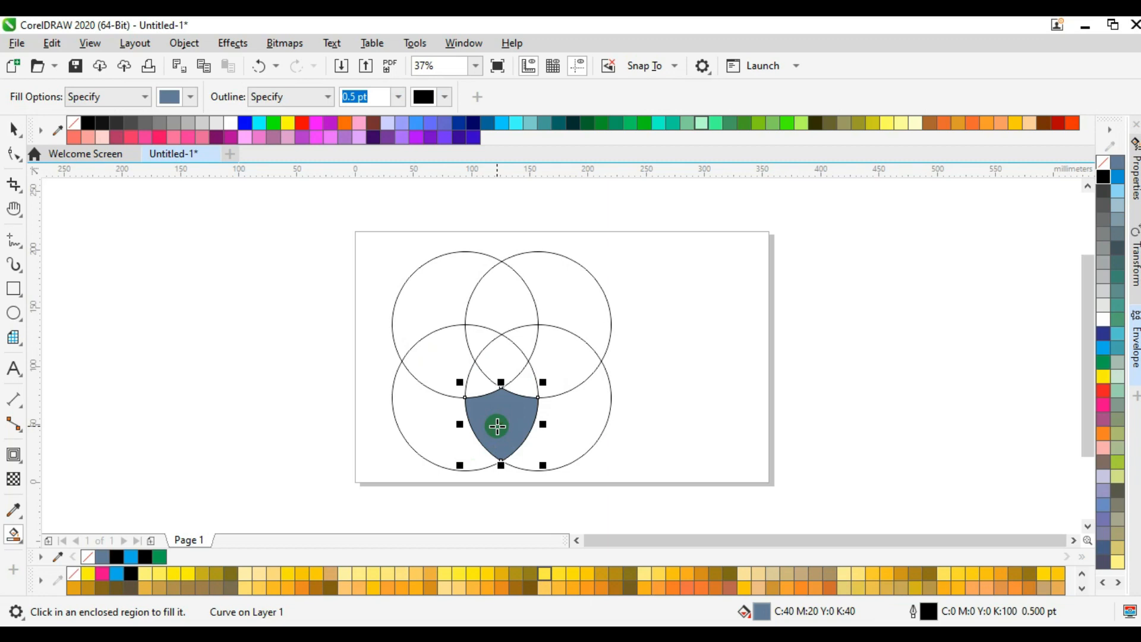
pyautogui.press('v')
pyautogui.moveTo(497, 425); pyautogui.dragTo(798, 382)
pyautogui.click(430, 308)
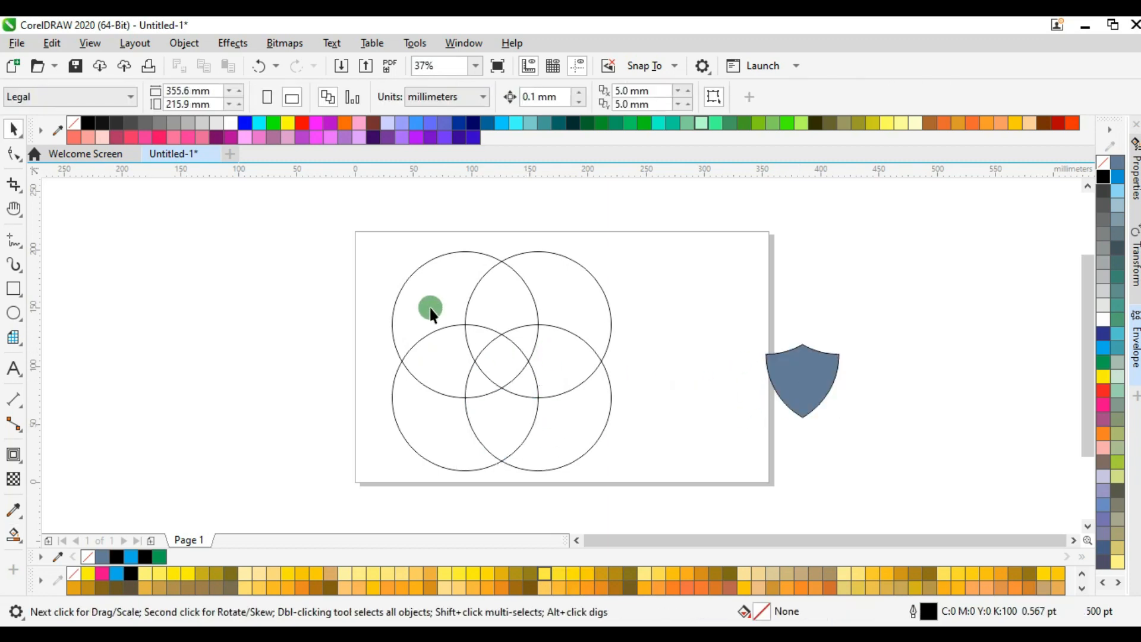
# Delete the four circles and move the filled shield farther off the page's right side.
pyautogui.moveTo(355, 305); pyautogui.dragTo(628, 472)
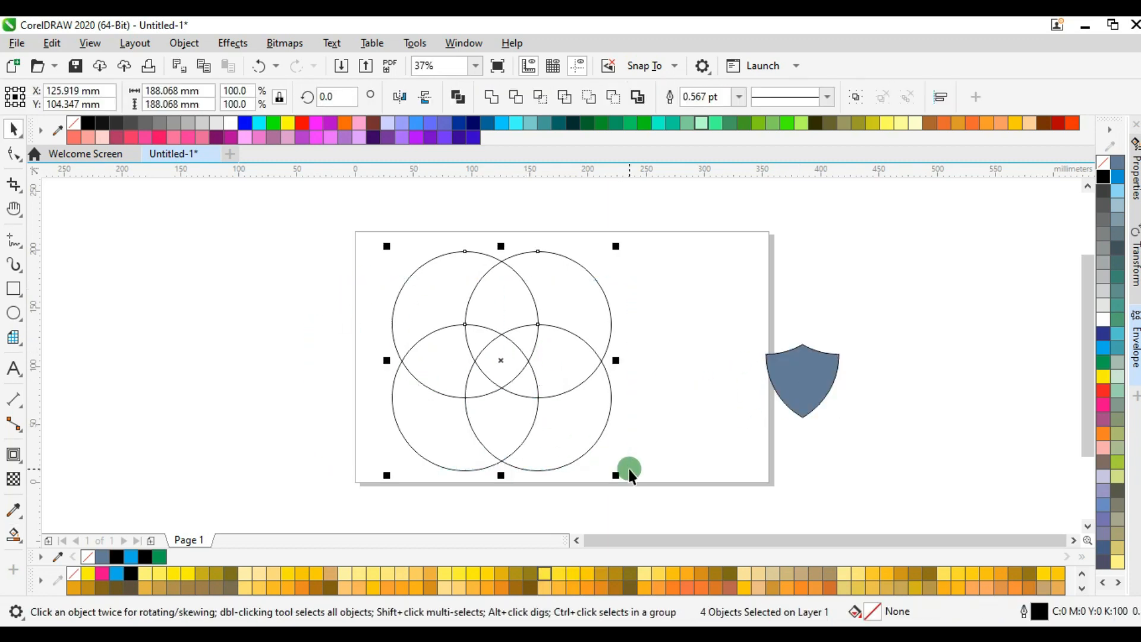
pyautogui.press('Delete')
pyautogui.click(811, 387)
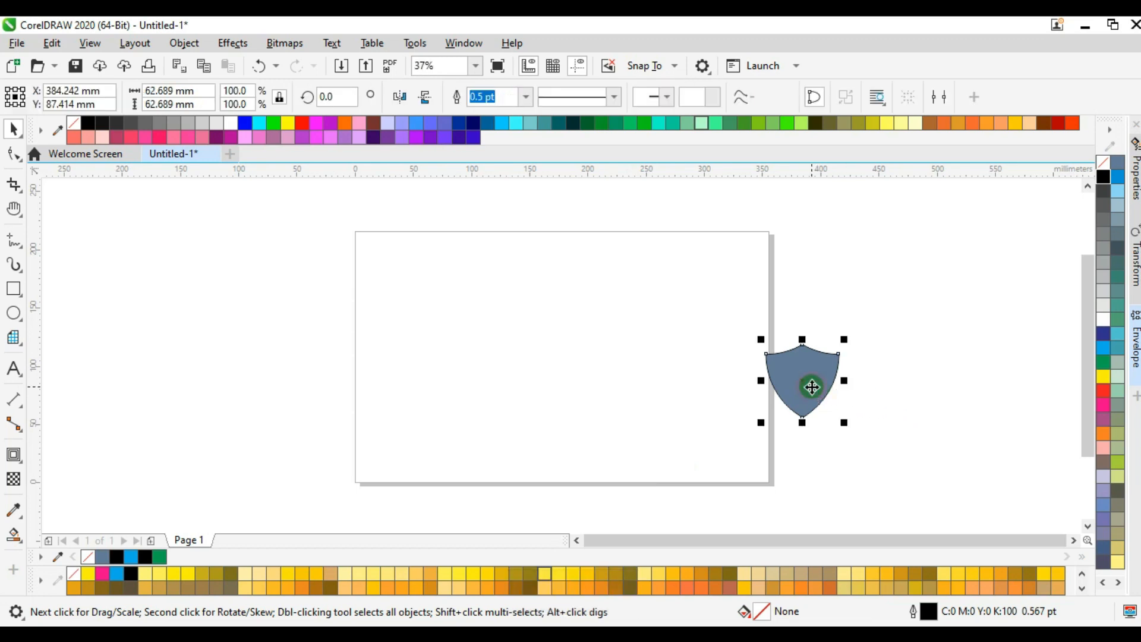
pyautogui.moveTo(811, 387); pyautogui.dragTo(845, 322)
pyautogui.click(805, 416)
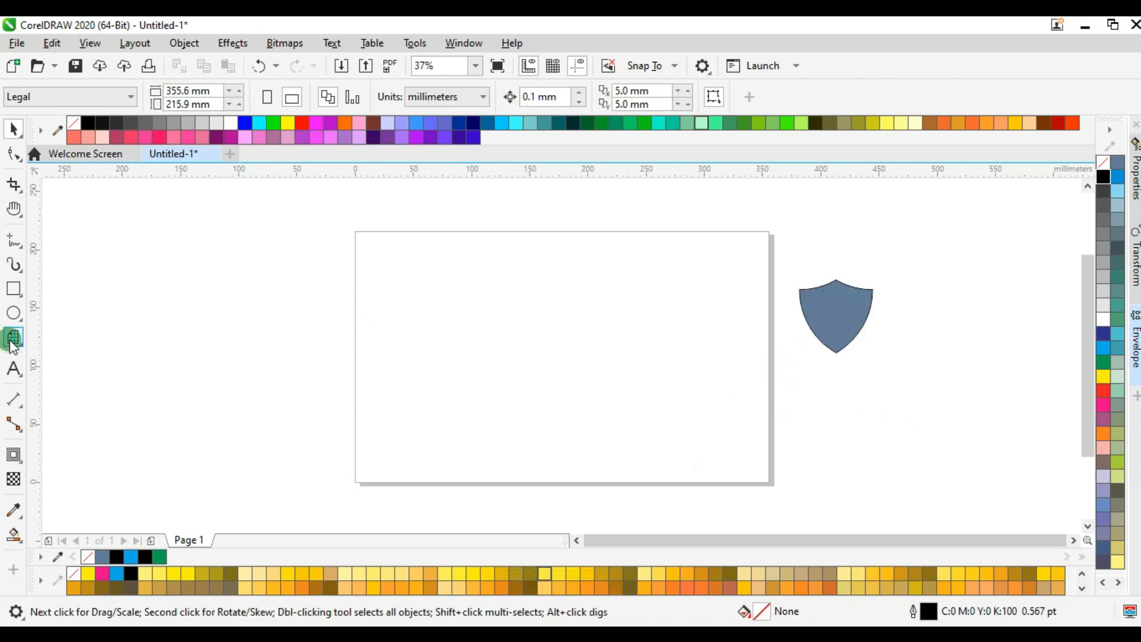
# Draw a square Graph Paper grid with 9 columns and 9 rows, about 161 mm wide, on the page.
pyautogui.moveTo(13, 343); pyautogui.dragTo(81, 441)
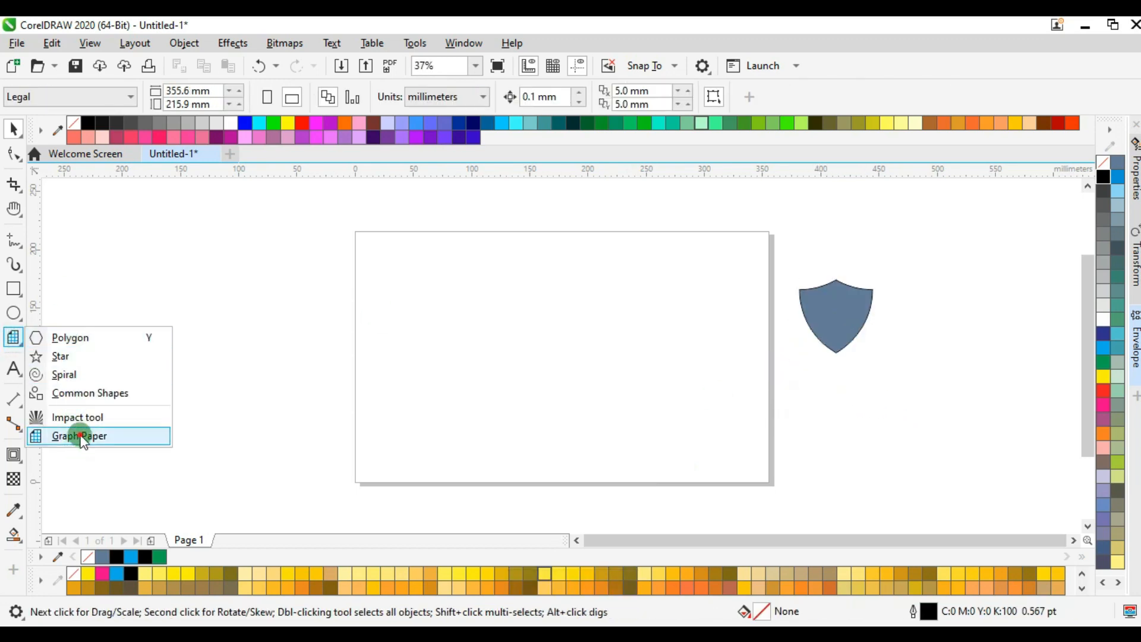
pyautogui.click(81, 441)
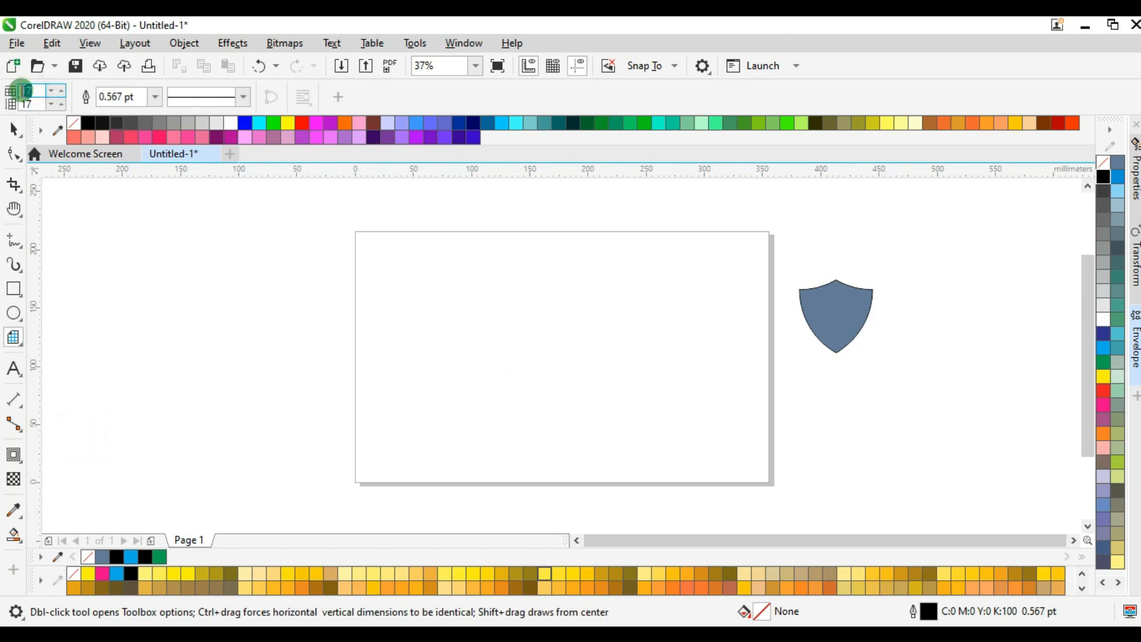
pyautogui.write('9')
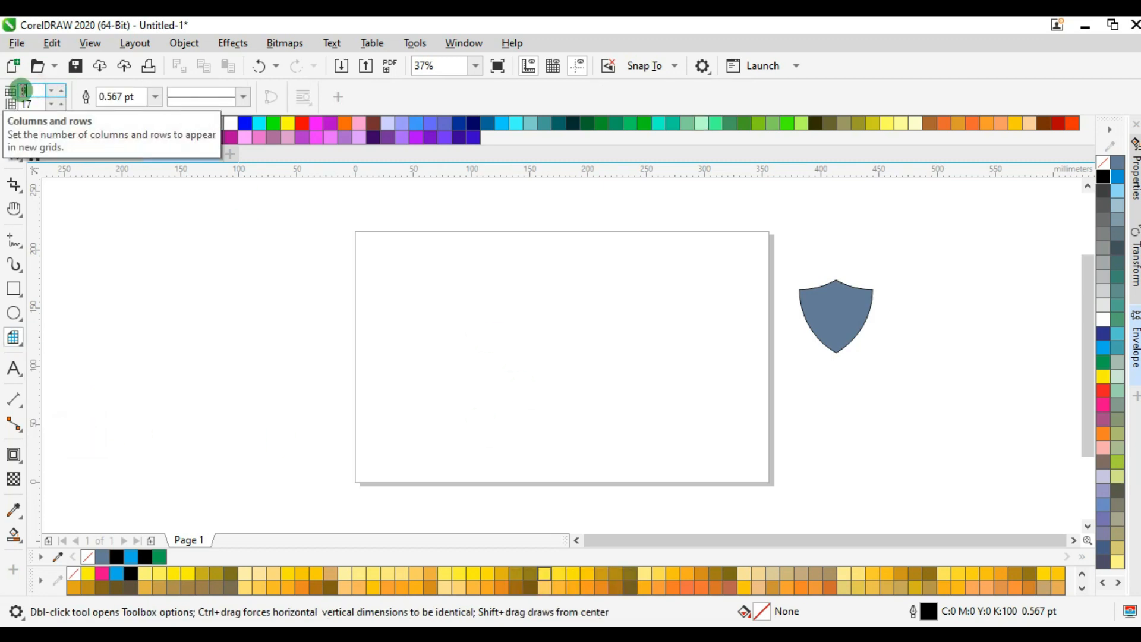
pyautogui.press('Tab')
pyautogui.write('9')
pyautogui.press('Return')
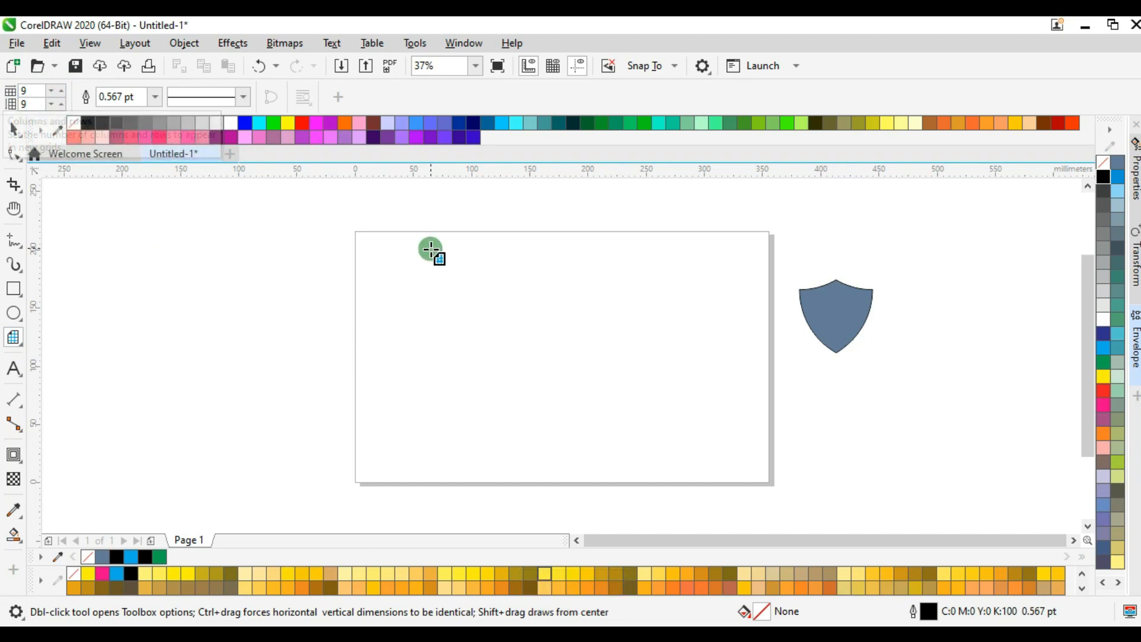
pyautogui.moveTo(422, 264); pyautogui.dragTo(576, 453)
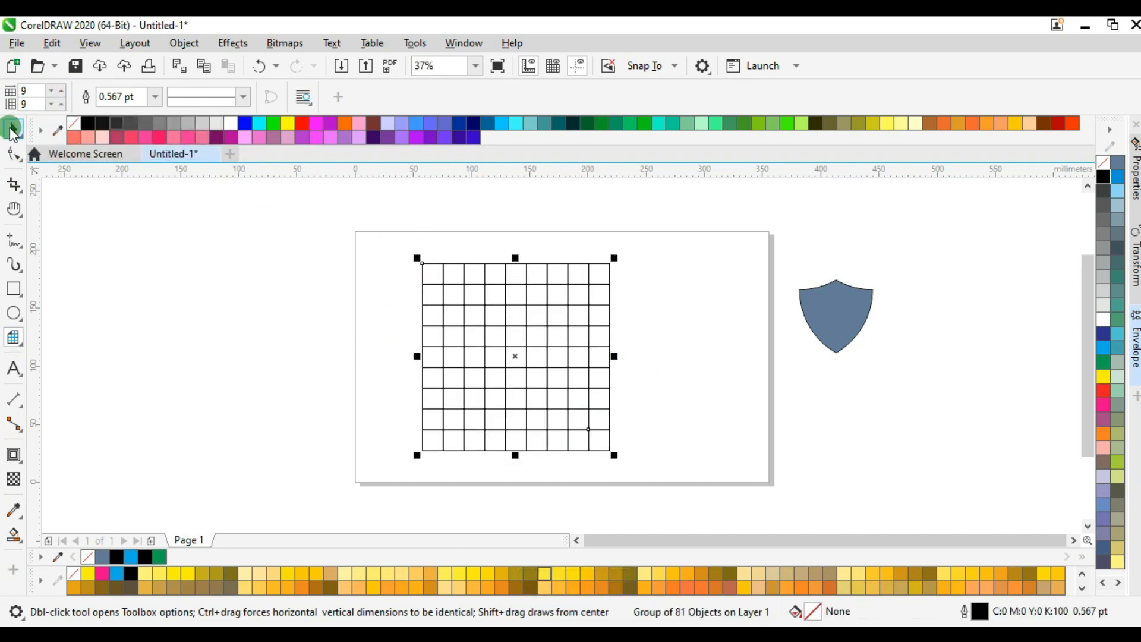
# Resize the grid proportionally to 90 mm wide and 90 mm high.
pyautogui.click(12, 128)
pyautogui.click(160, 90)
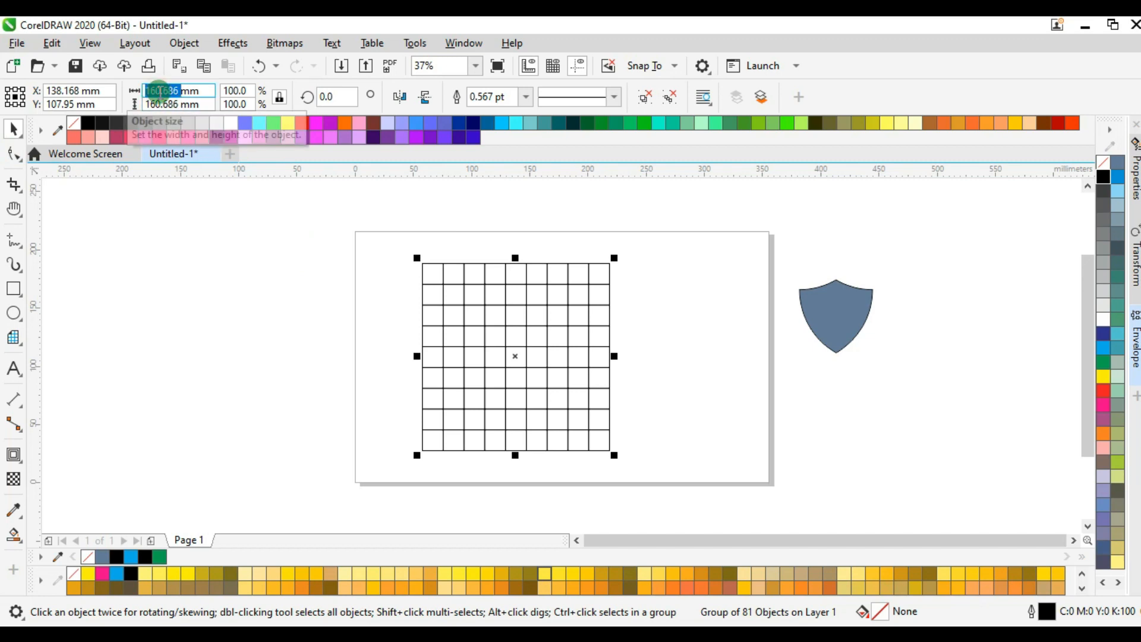
pyautogui.write('90')
pyautogui.press('Return')
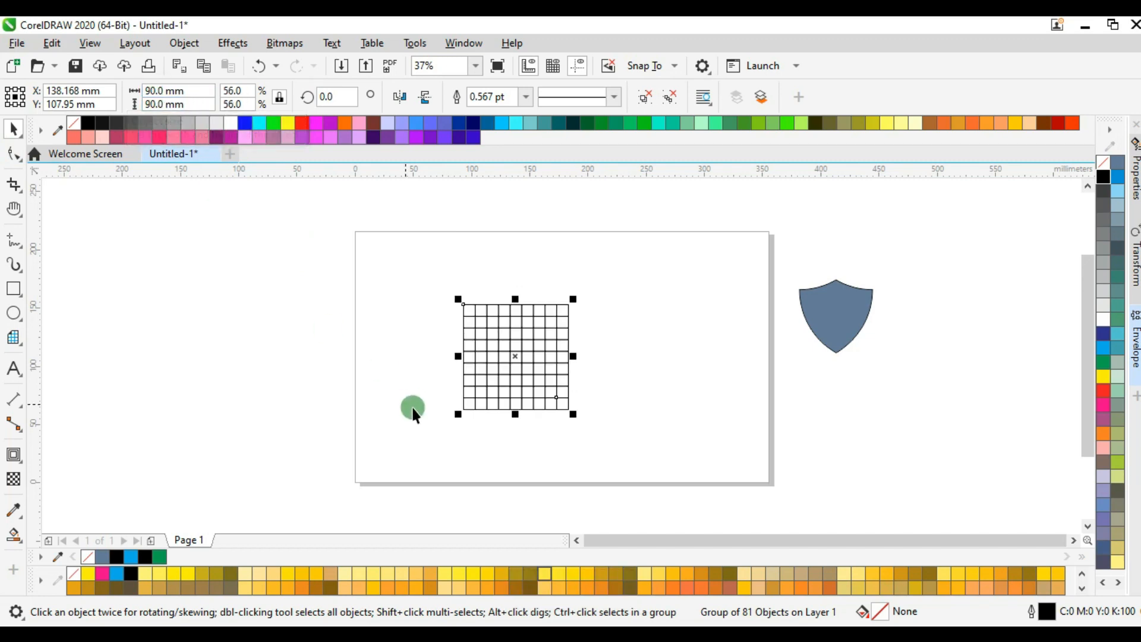
# Resize the shield proportionally to 90 mm wide and 90 mm high.
pyautogui.click(819, 301)
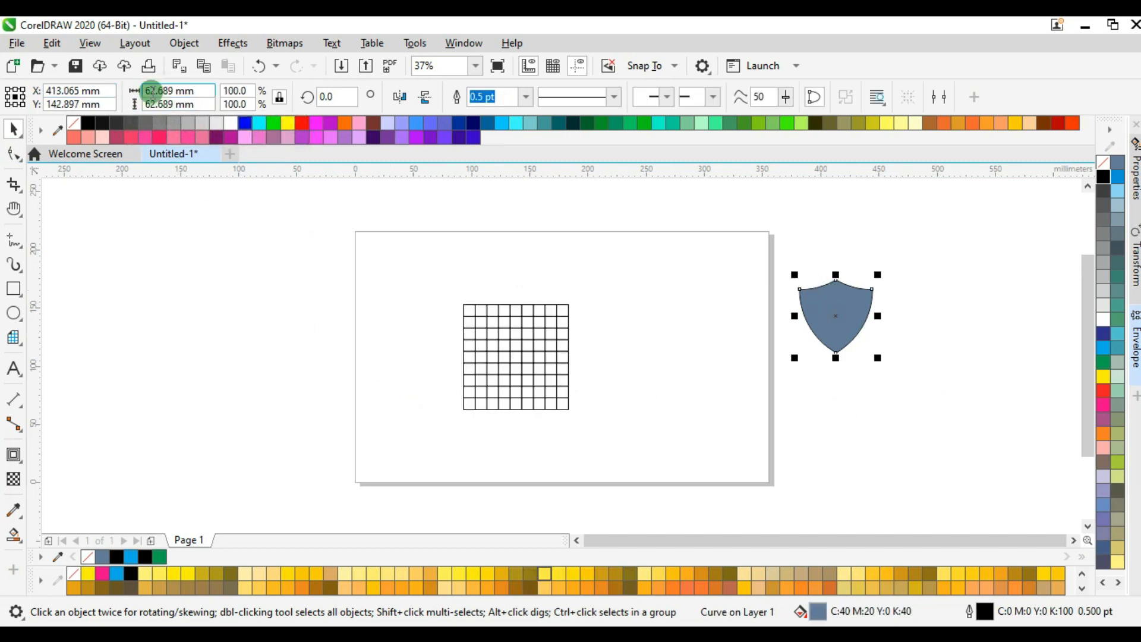
pyautogui.write('90')
pyautogui.press('Return')
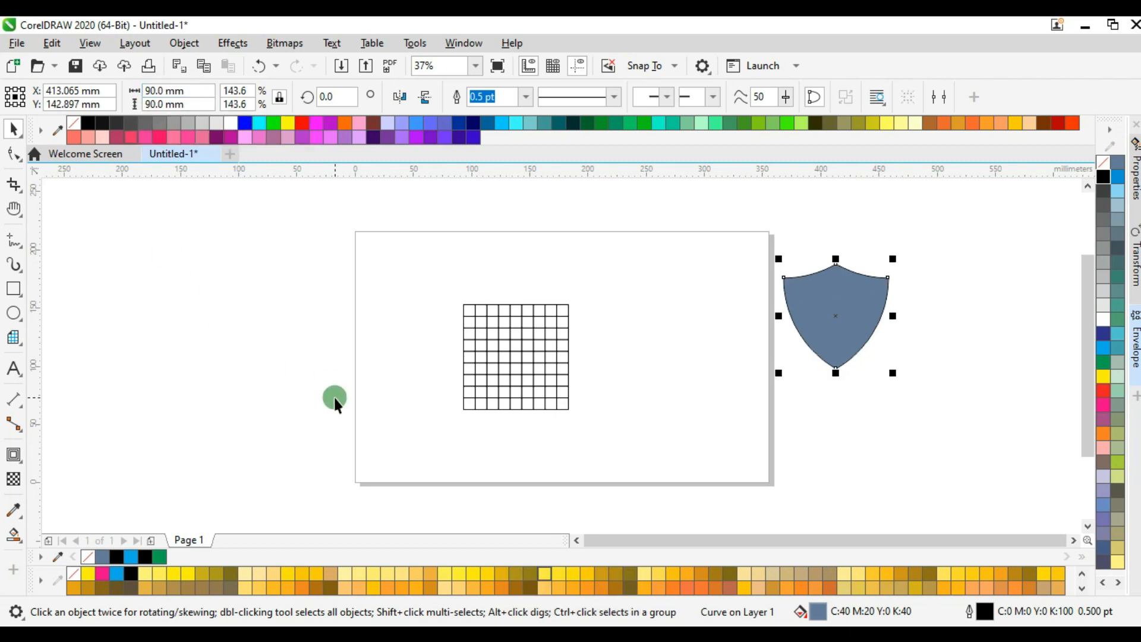
# Centre the grid and the shield on the page so that they overlap exactly.
pyautogui.click(497, 372)
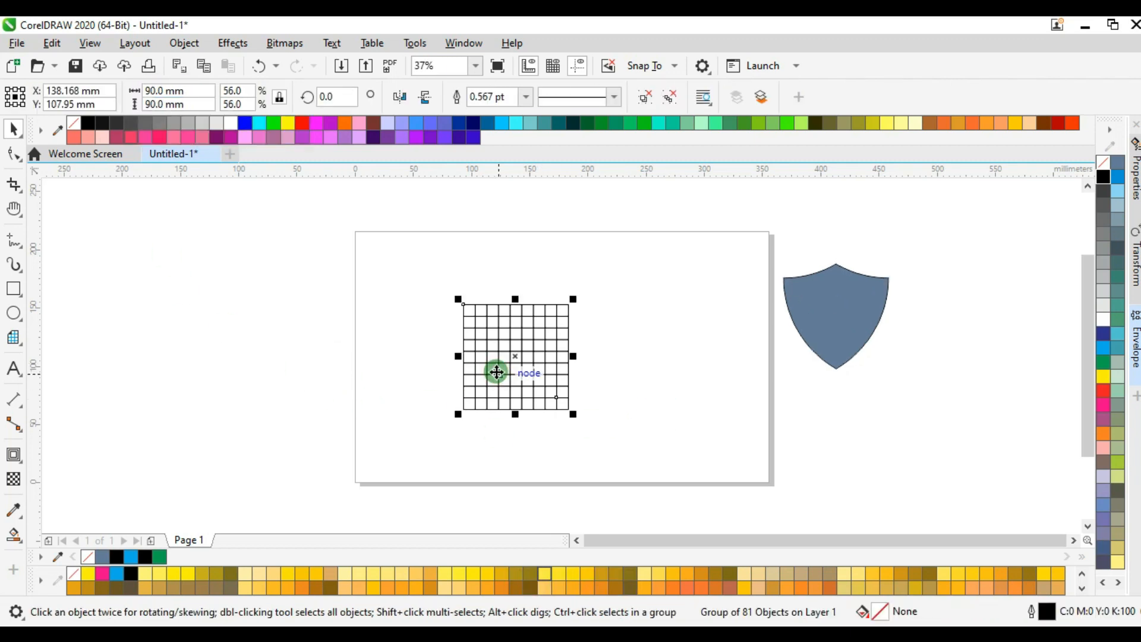
pyautogui.press('p')
pyautogui.click(845, 322)
pyautogui.press('p')
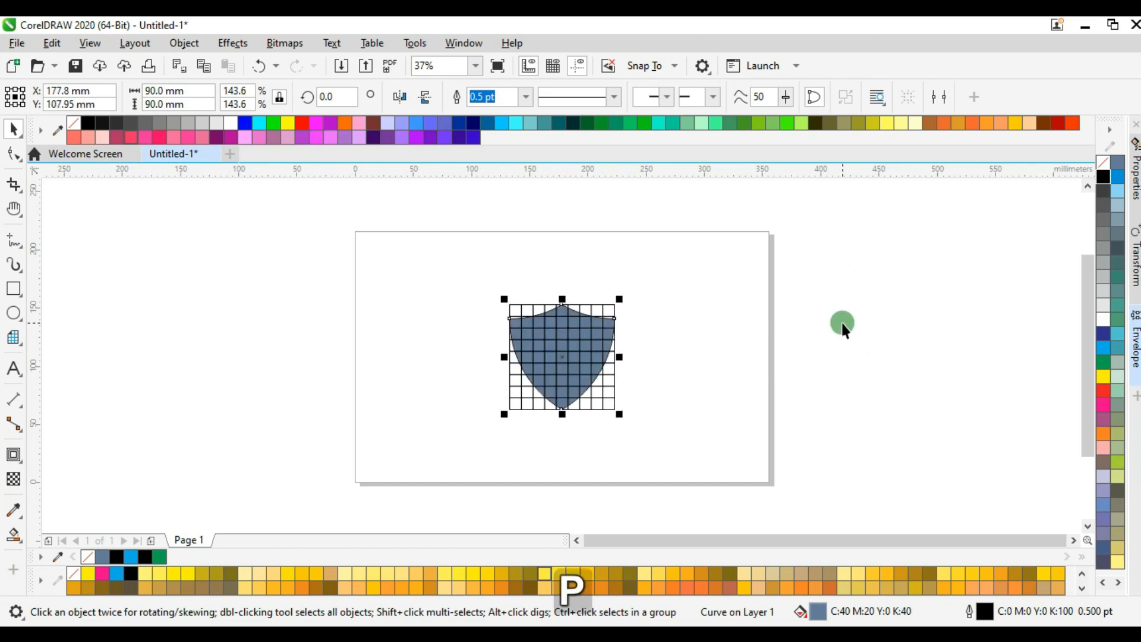
# Bring the shield in front of the grid and remove its fill, keeping the outline.
pyautogui.hotkey('shift', 'pageup')
pyautogui.click(692, 361)
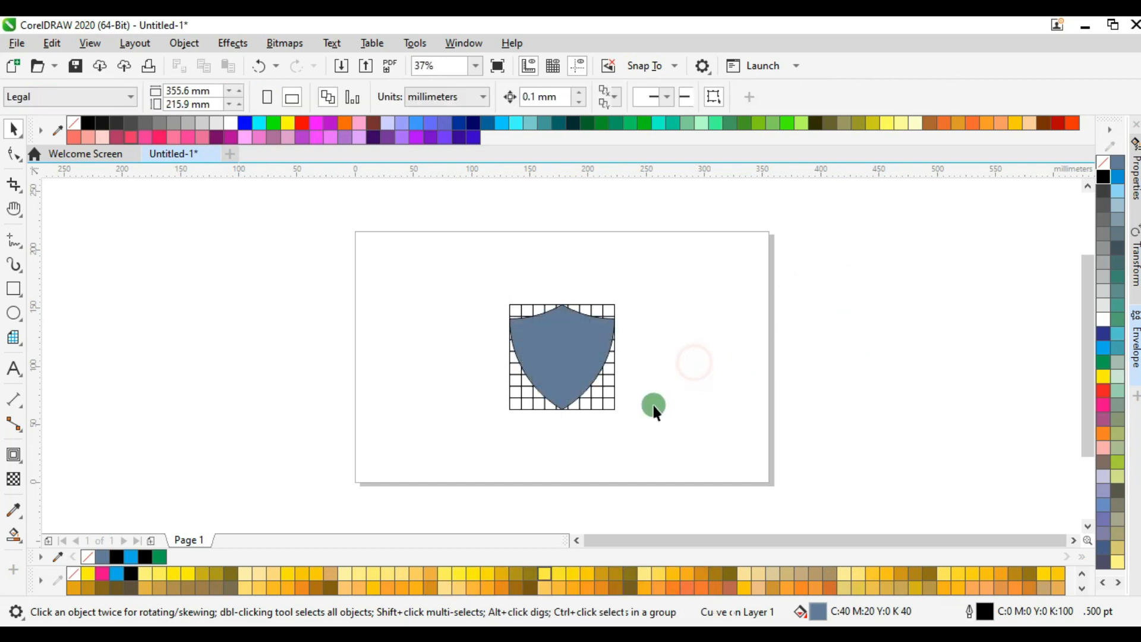
pyautogui.click(571, 350)
pyautogui.hotkey('shift', 'pagedown')
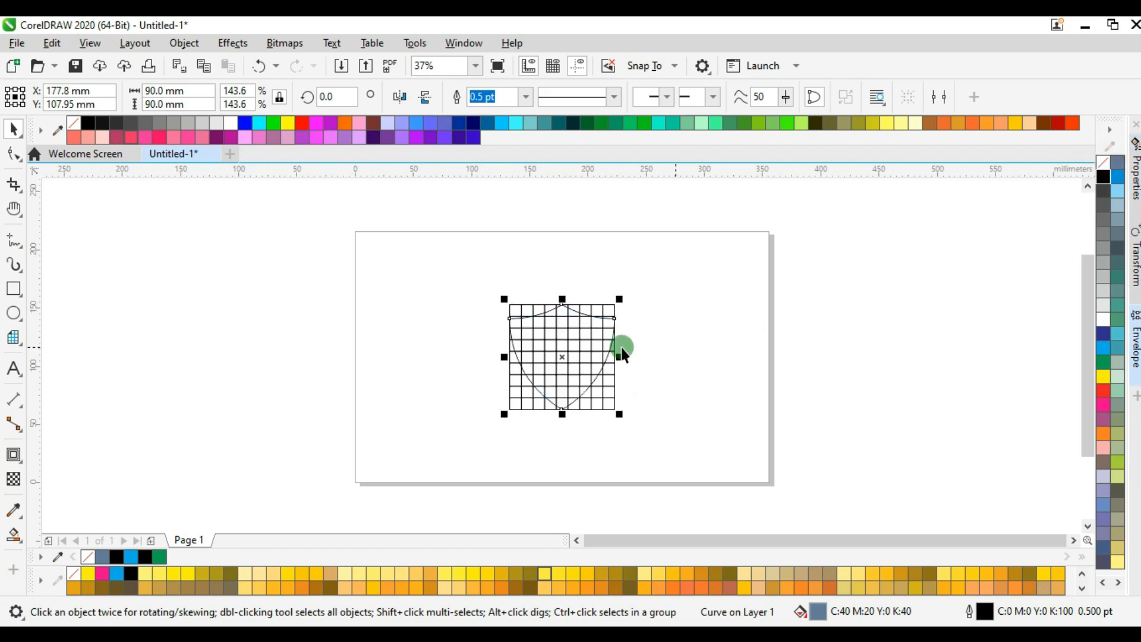
# Create a concentric copy of the shield scaled down to 70 mm, one grid cell inside the original.
pyautogui.scroll(2, 585, 331)
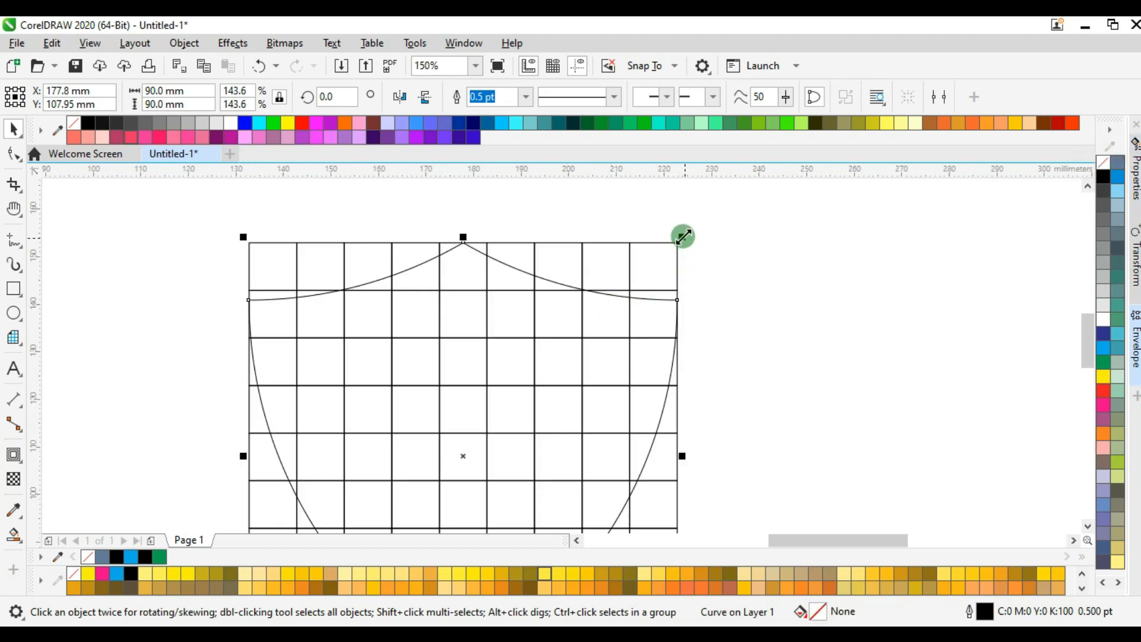
pyautogui.moveTo(683, 236); pyautogui.dragTo(634, 283)
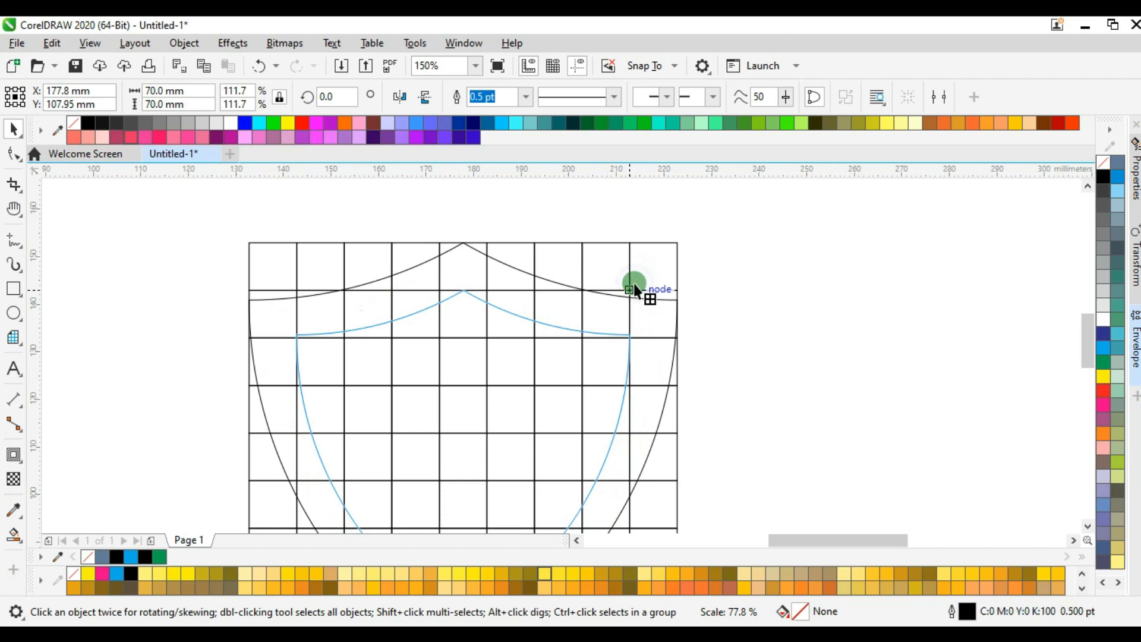
pyautogui.moveTo(633, 283); pyautogui.dragTo(634, 283)
pyautogui.click(311, 319)
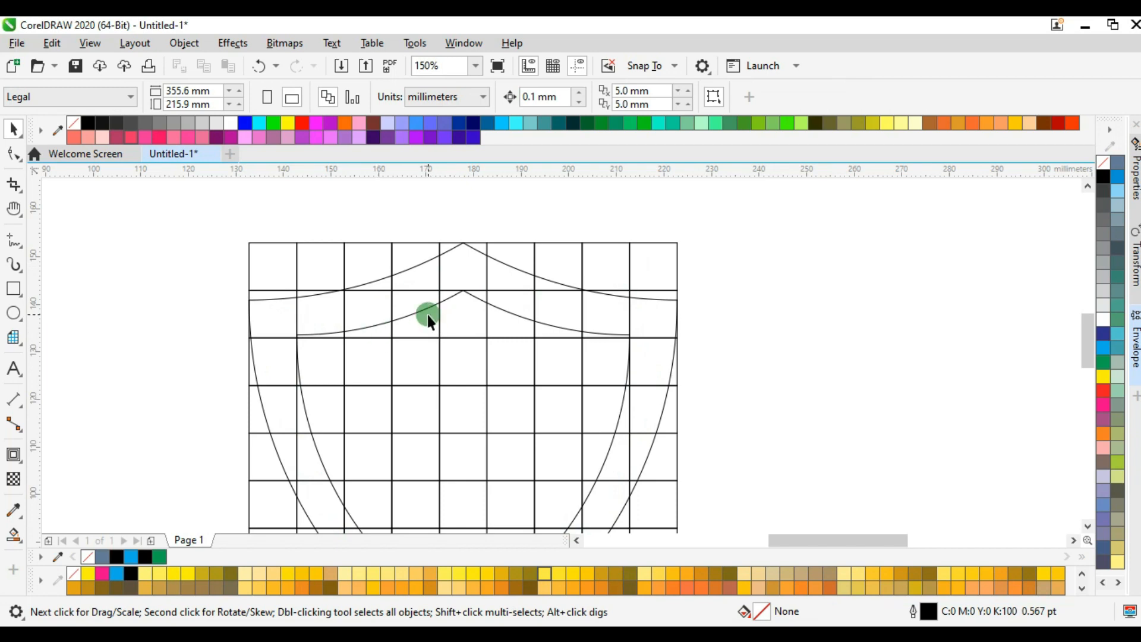
# Smart-fill the regions of the grid's fourth column blue-grey, from the third row up to the outer shield outline.
pyautogui.scroll(-1, 477, 263)
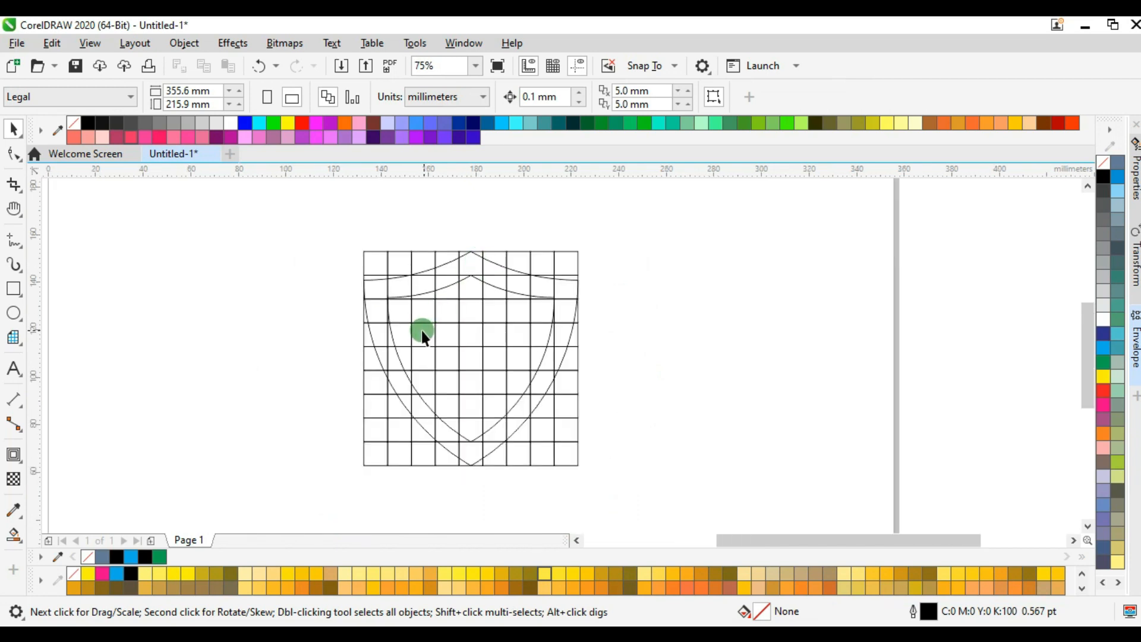
pyautogui.press('s')
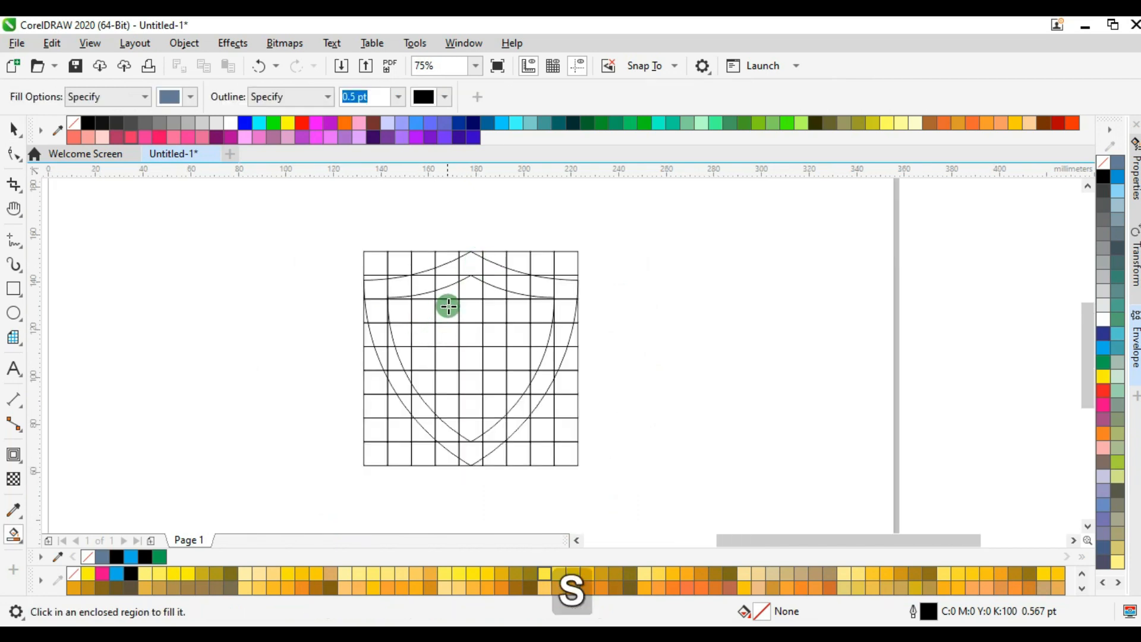
pyautogui.scroll(1, 444, 276)
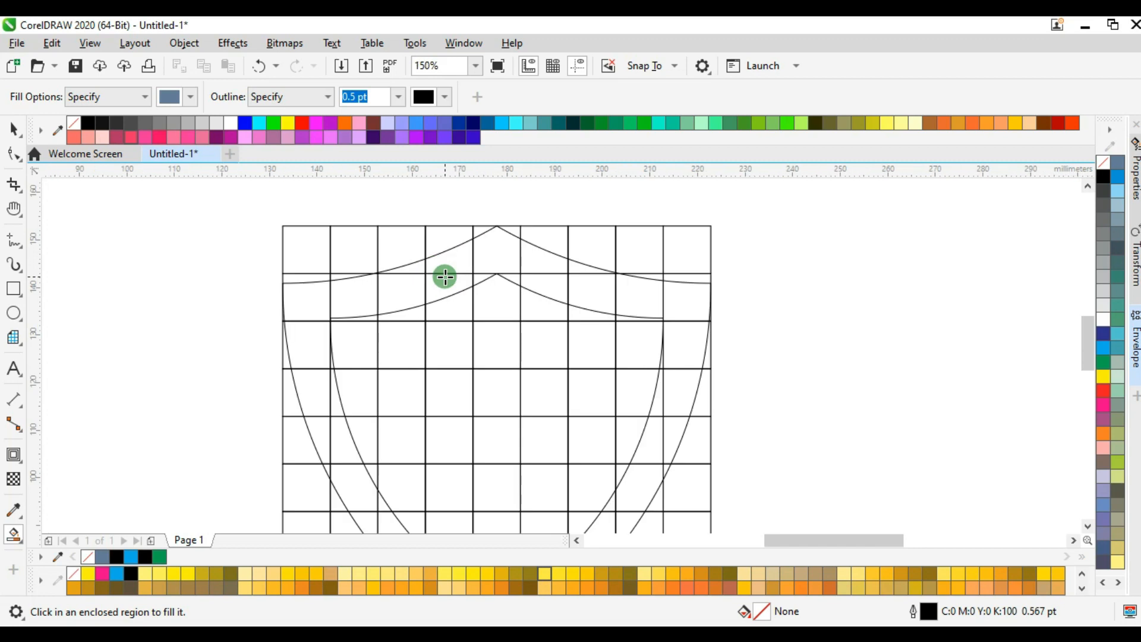
pyautogui.click(457, 350)
pyautogui.click(456, 306)
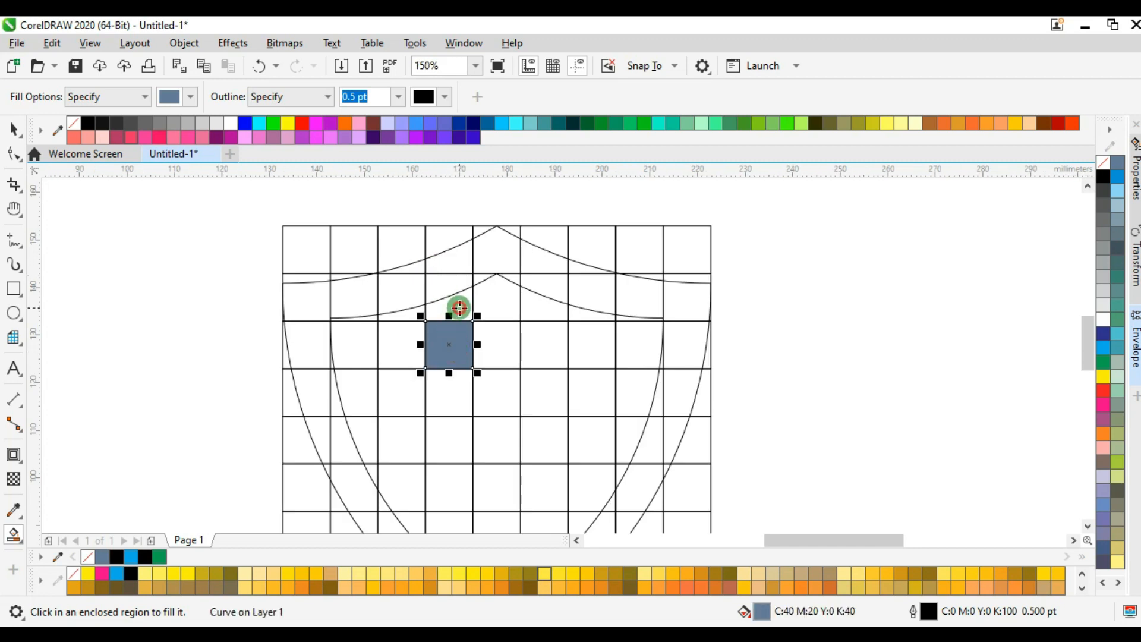
pyautogui.click(455, 281)
pyautogui.click(457, 262)
# Smart-fill the upper-left band between the two shield outlines, from the fourth column to the left edge and down the third row.
pyautogui.scroll(1, 400, 278)
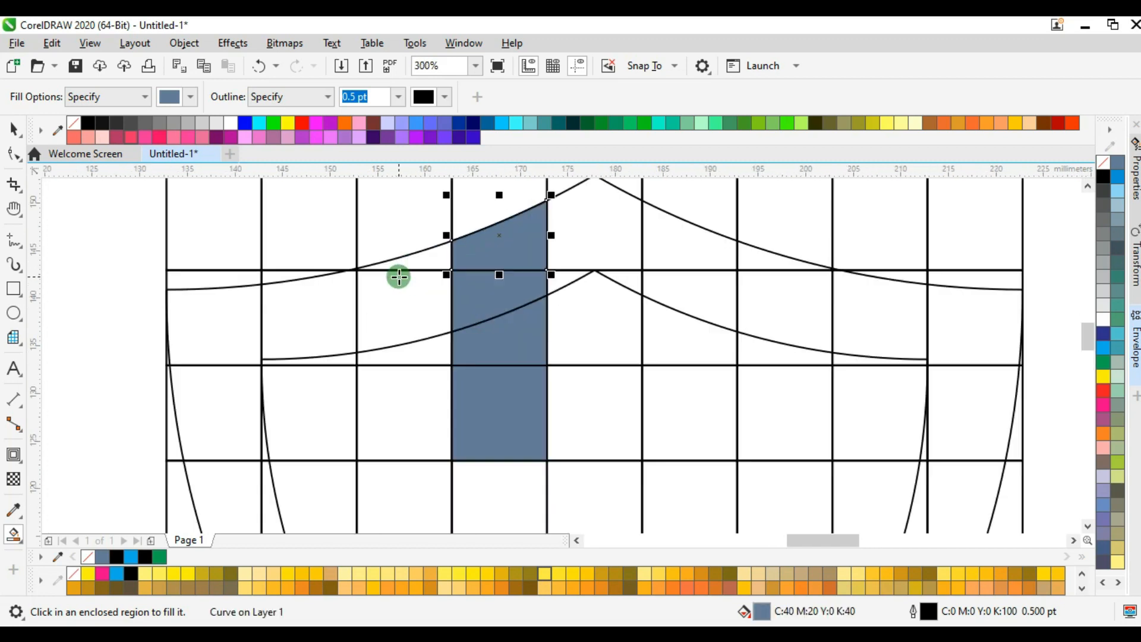
pyautogui.click(427, 260)
pyautogui.click(380, 311)
pyautogui.click(320, 304)
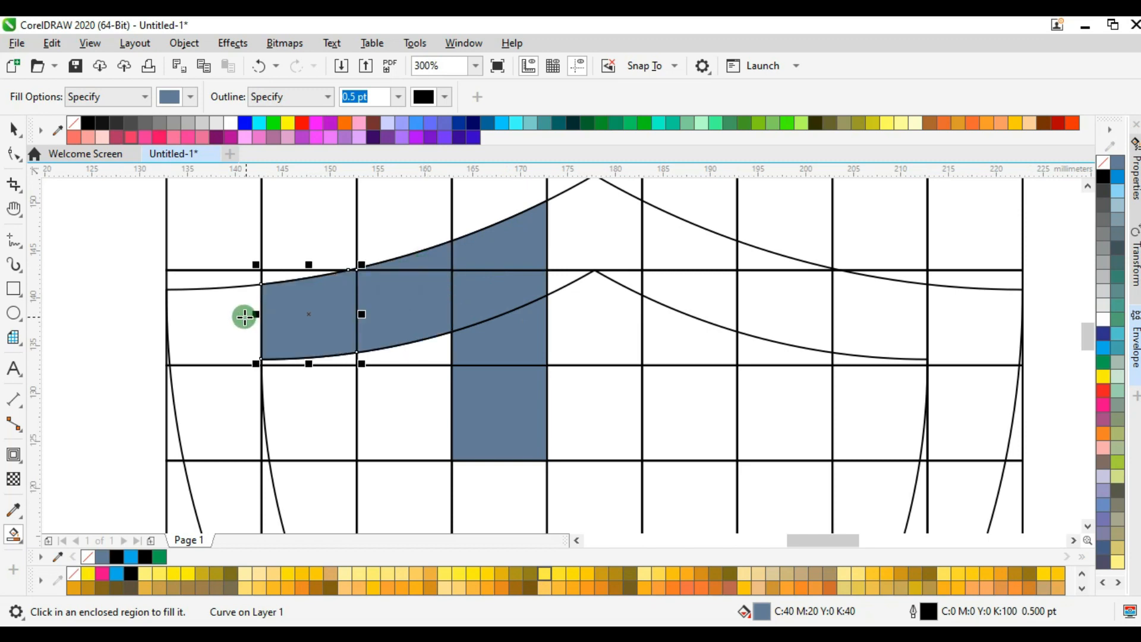
pyautogui.click(238, 318)
pyautogui.click(217, 413)
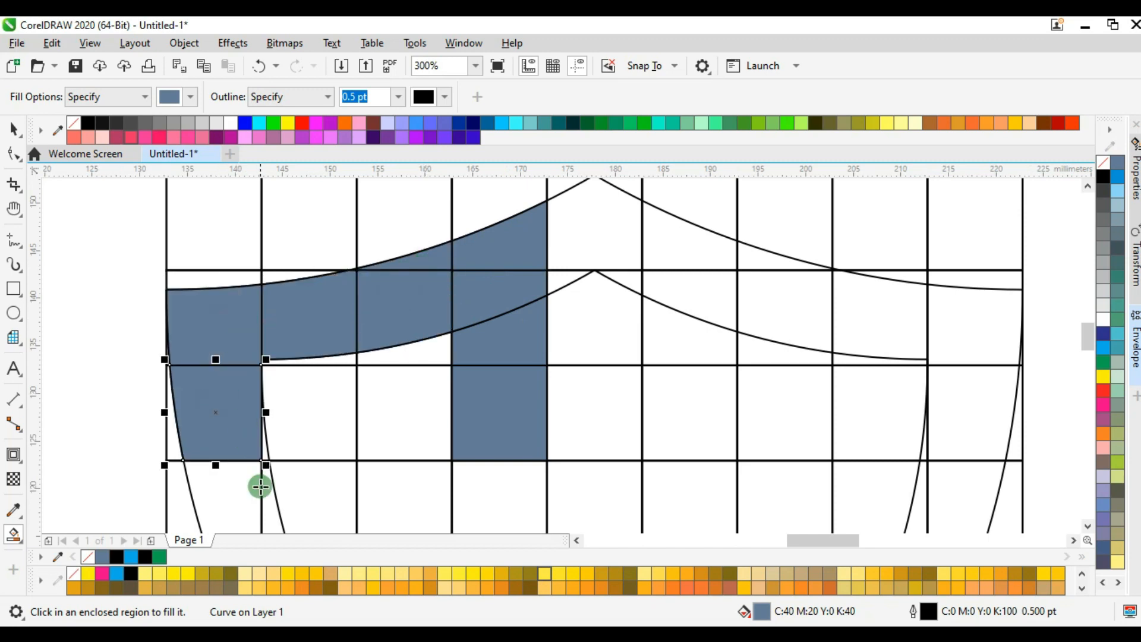
# Smart-fill the left band between the two shield outlines through the grid's fourth and fifth rows, including the slivers beside the inner outline.
pyautogui.scroll(1, 260, 482)
pyautogui.click(269, 414)
pyautogui.scroll(-1, 303, 347)
pyautogui.click(280, 453)
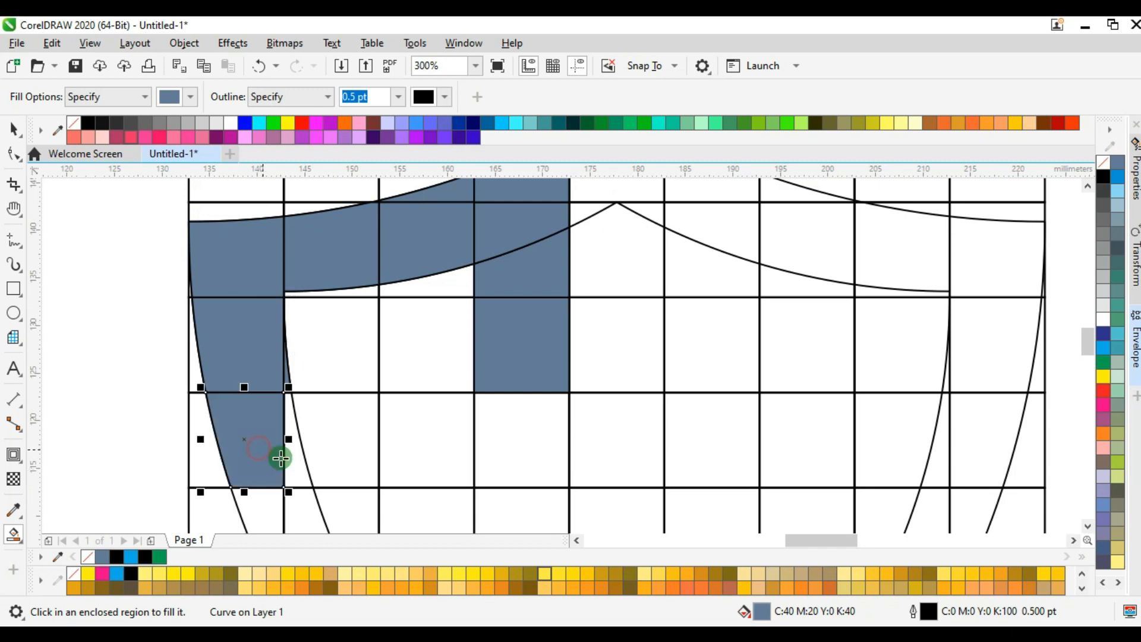
pyautogui.click(295, 461)
pyautogui.scroll(-2, 320, 407)
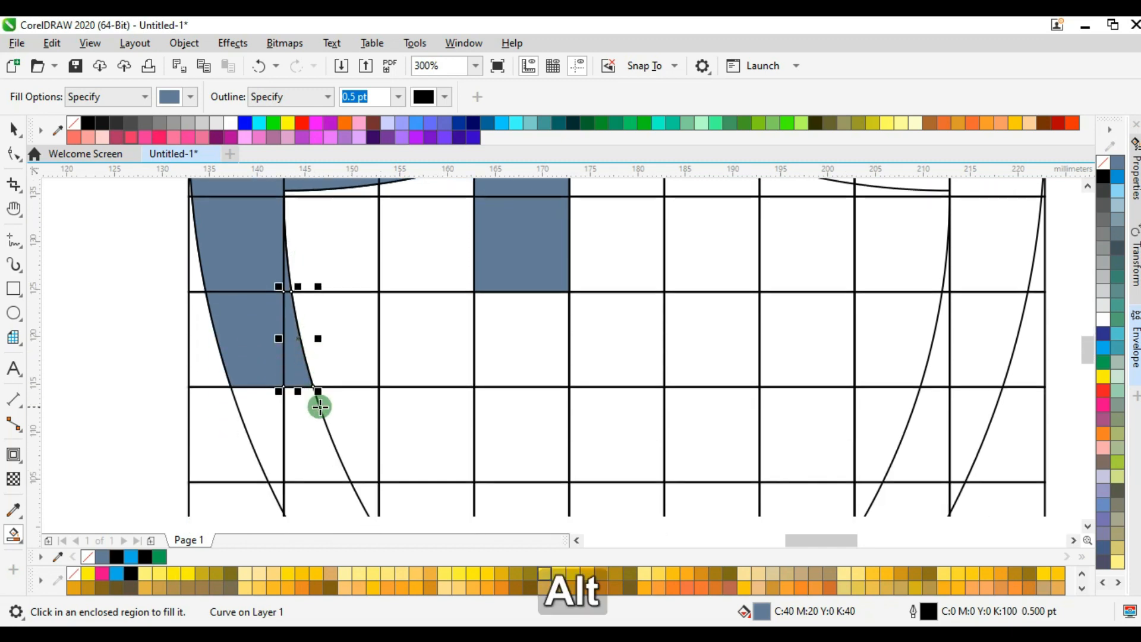
pyautogui.click(265, 403)
pyautogui.click(339, 366)
pyautogui.scroll(-2, 340, 362)
pyautogui.scroll(-1, 341, 361)
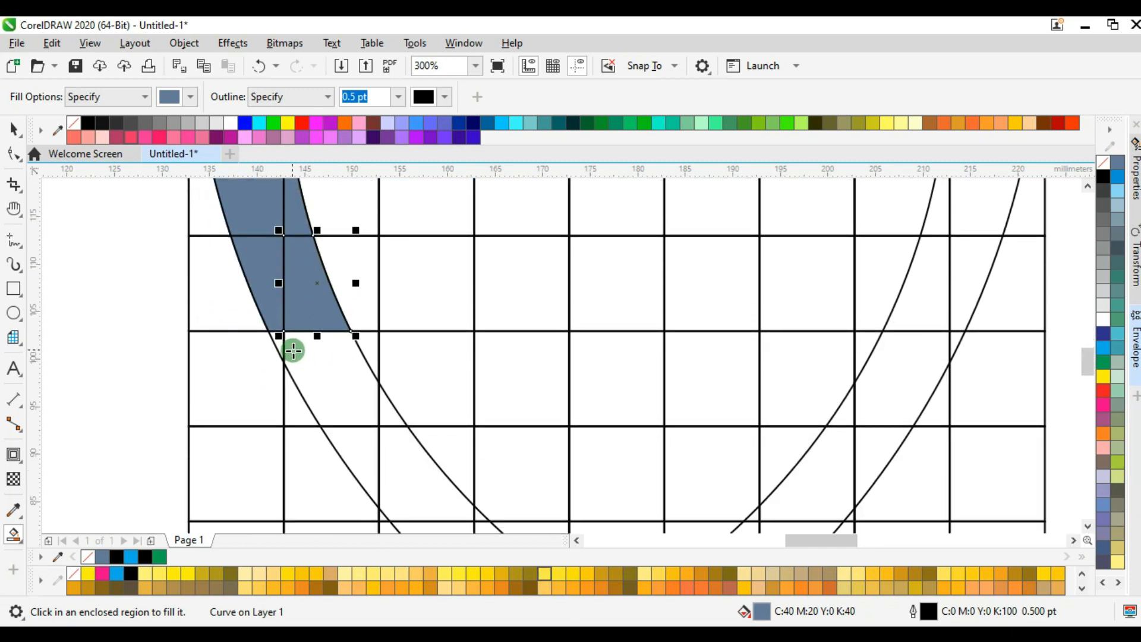
# Smart-fill the left band between the shield outlines through the sixth and seventh rows, as far as the third column.
pyautogui.click(326, 382)
pyautogui.click(279, 334)
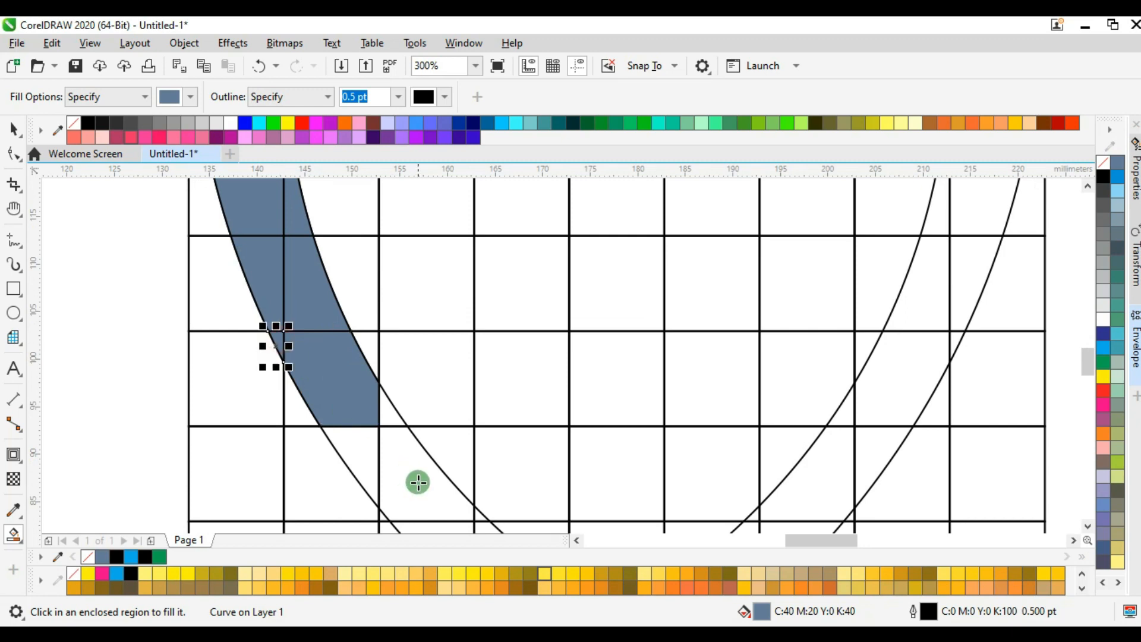
pyautogui.click(389, 413)
pyautogui.click(368, 454)
pyautogui.click(415, 458)
pyautogui.scroll(-3, 407, 389)
pyautogui.scroll(-3, 404, 387)
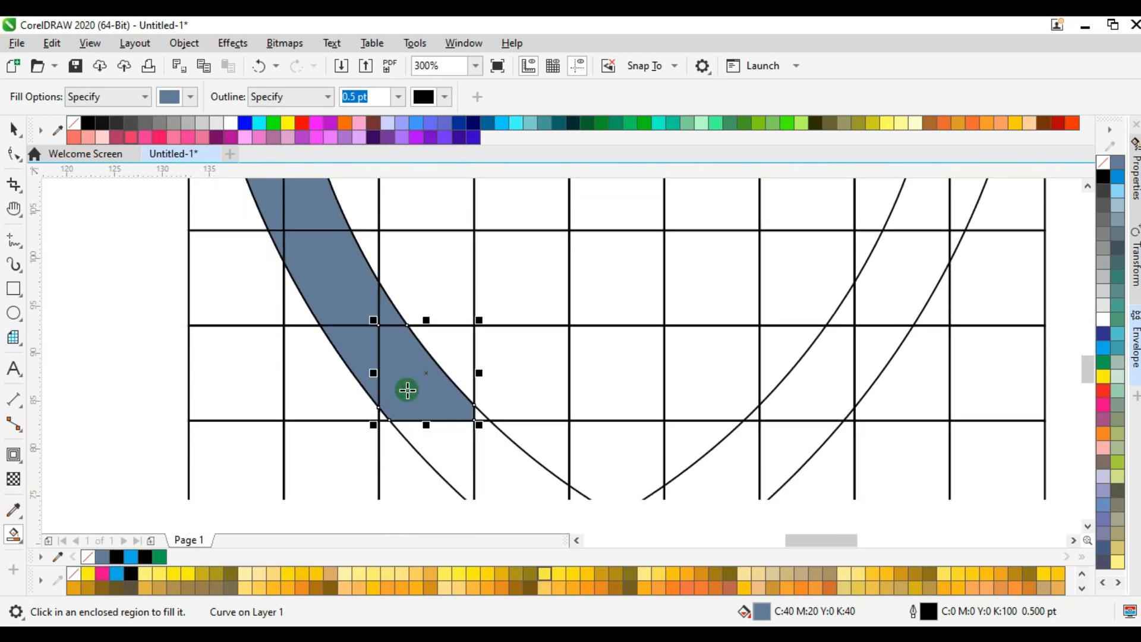
# Smart-fill the rest of the lower-left band between the shield outlines, down to the ninth row at the fourth column's right edge.
pyautogui.click(446, 447)
pyautogui.scroll(2, 398, 380)
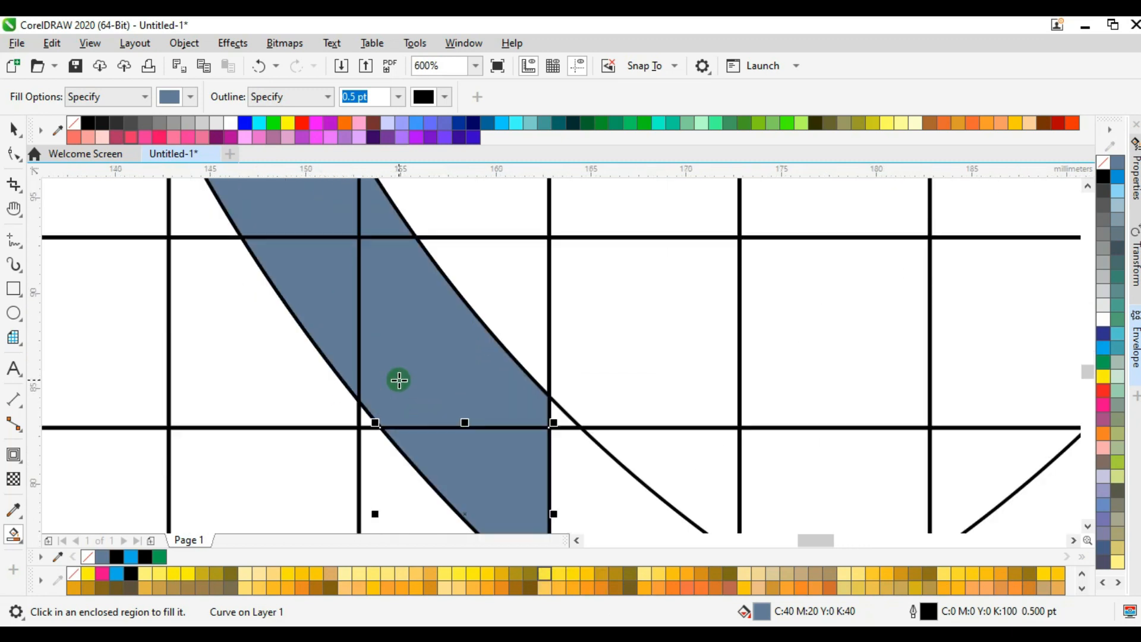
pyautogui.scroll(-3, 398, 379)
pyautogui.scroll(3, 452, 390)
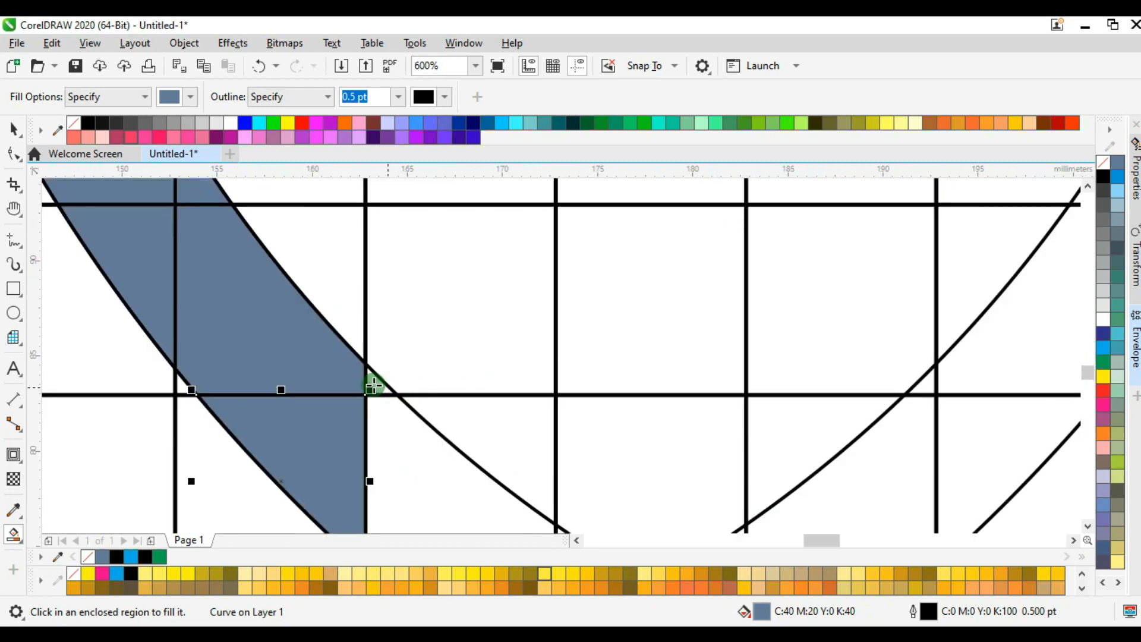
pyautogui.click(373, 386)
pyautogui.click(404, 447)
pyautogui.scroll(-3, 430, 491)
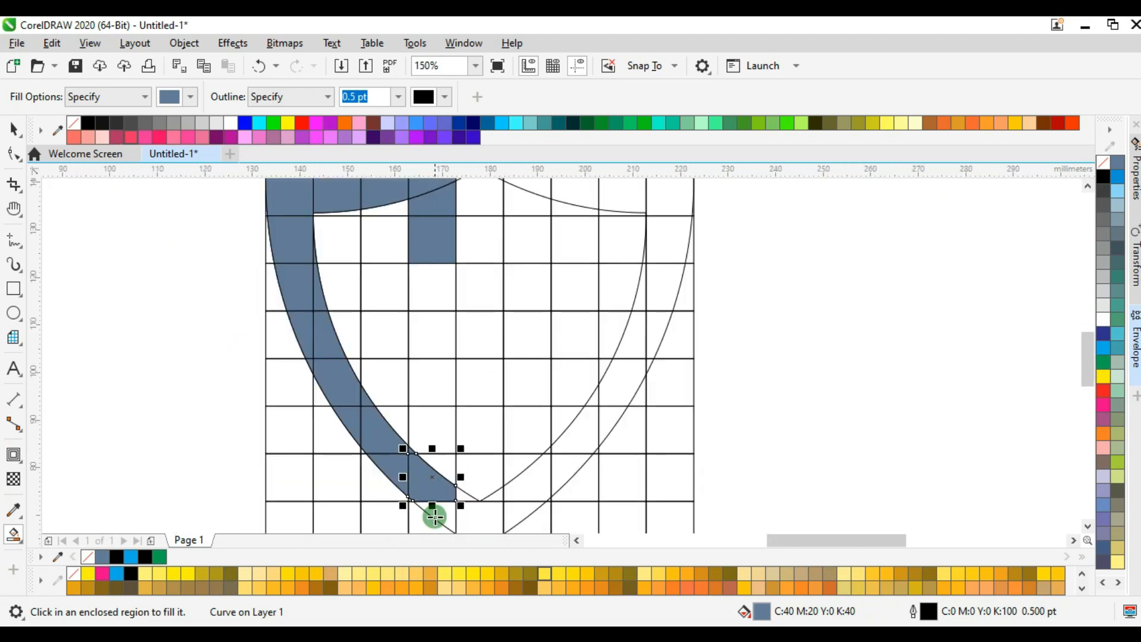
pyautogui.click(445, 517)
# Smart-fill the fourth column inside the inner outline from the eighth up to the fifth row, plus the third column's fifth-row cell.
pyautogui.click(447, 469)
pyautogui.click(437, 431)
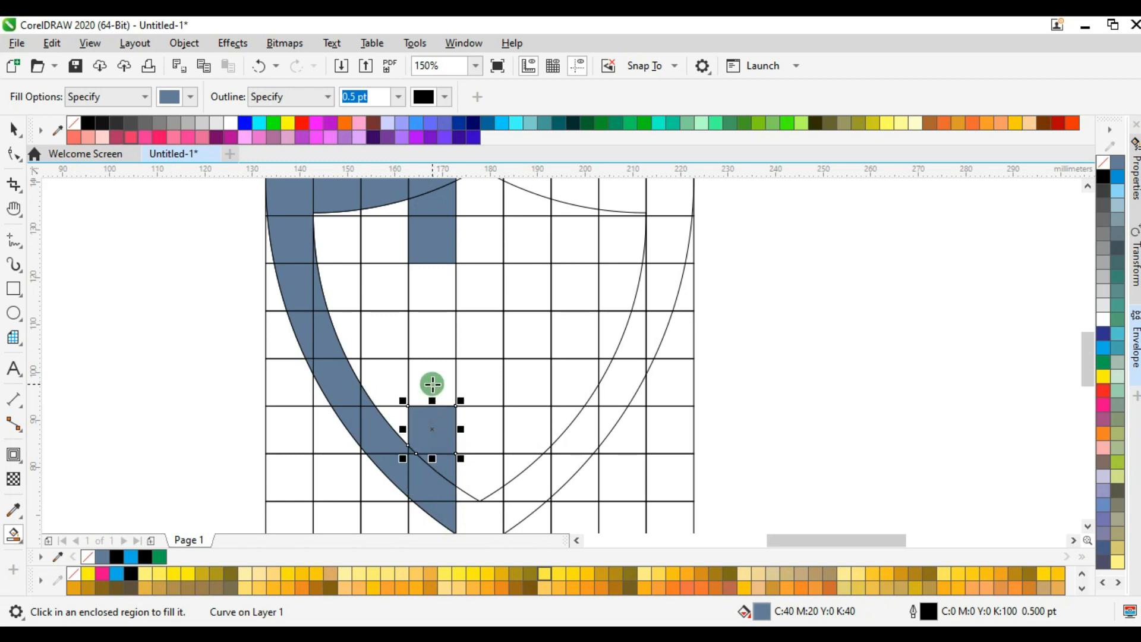
pyautogui.click(432, 384)
pyautogui.click(426, 336)
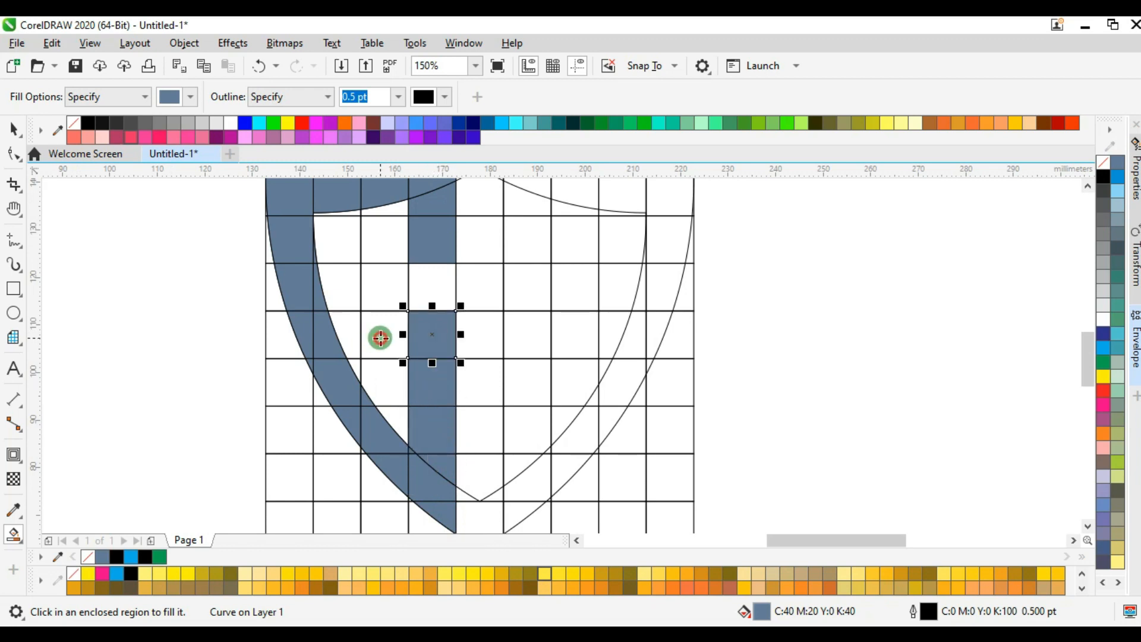
pyautogui.click(380, 337)
# Smart-fill the sixth column blue-grey from the outer shield outline down through the fourth row.
pyautogui.scroll(2, 410, 410)
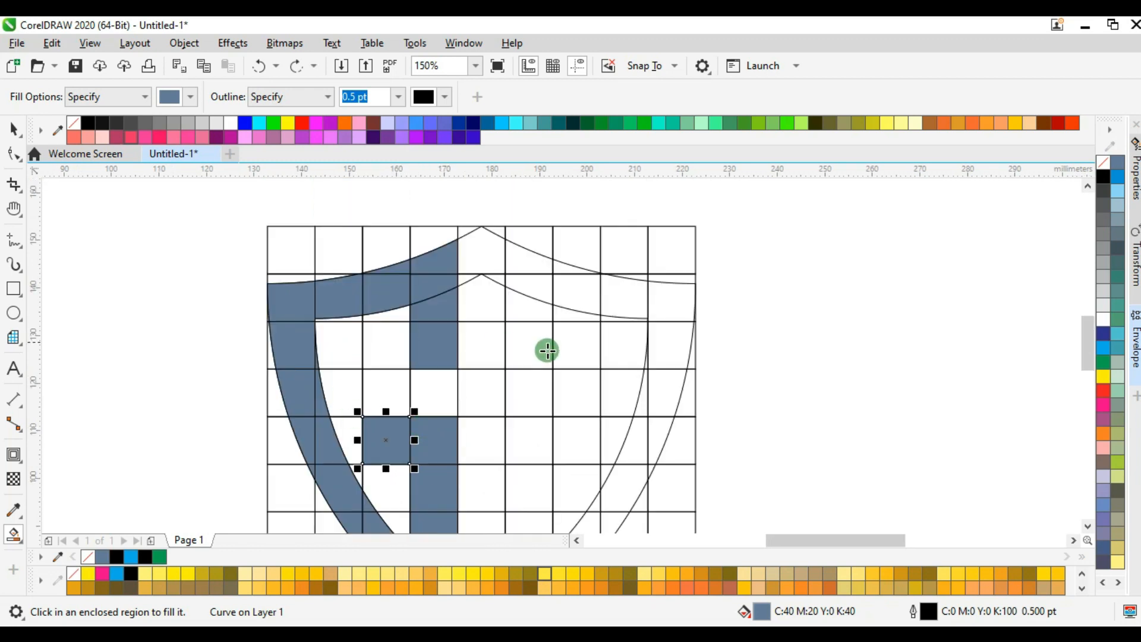
pyautogui.click(523, 258)
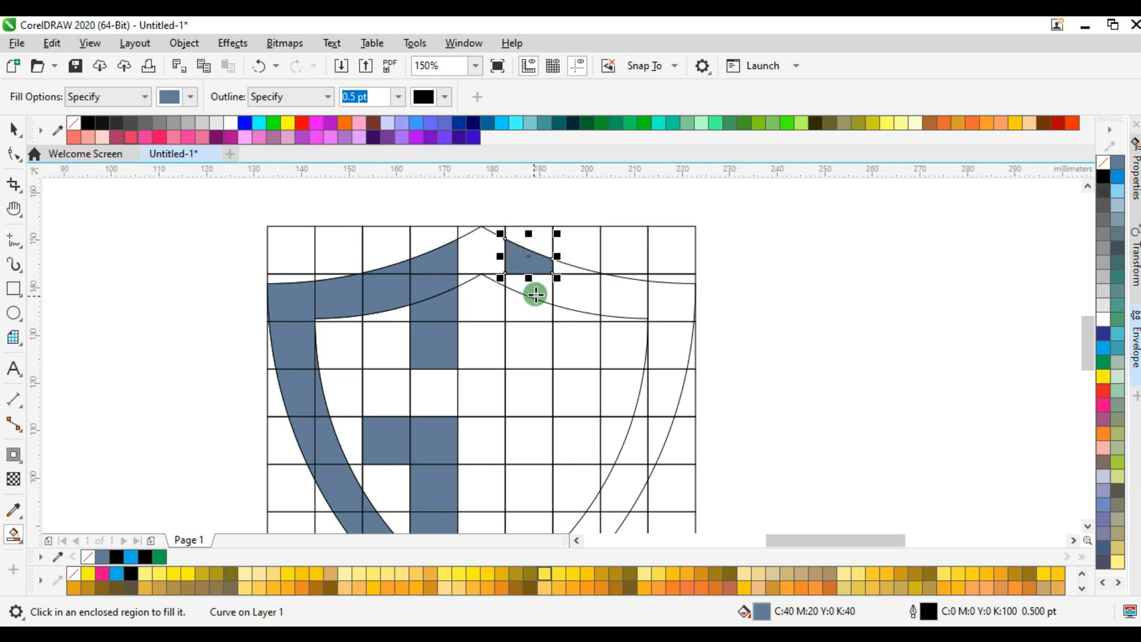
pyautogui.click(537, 293)
pyautogui.click(519, 310)
pyautogui.click(528, 355)
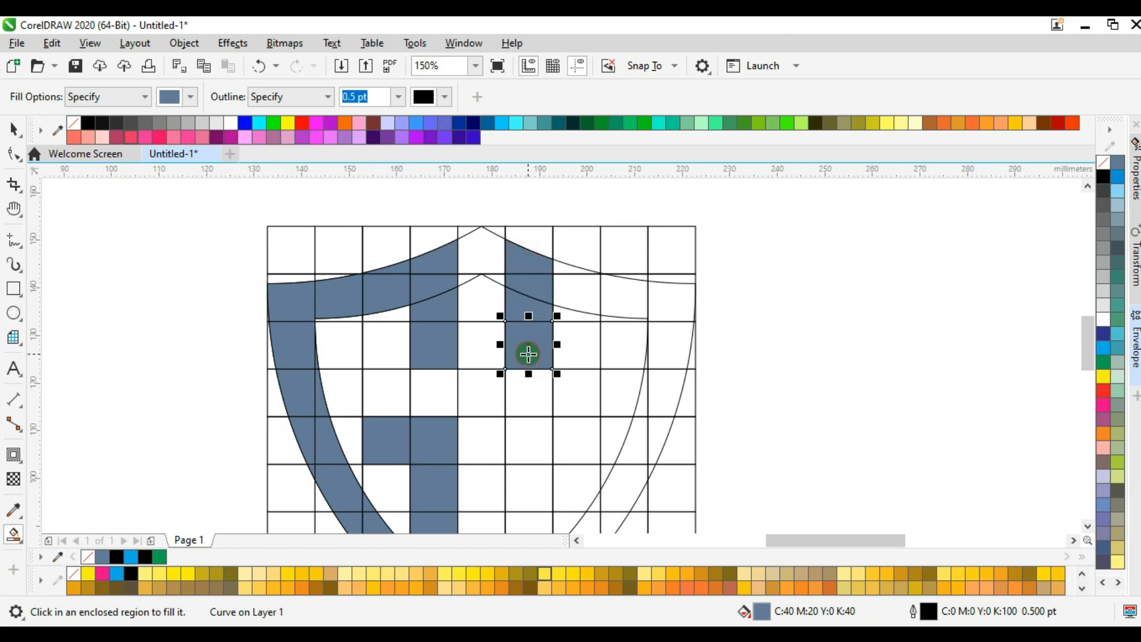
pyautogui.click(527, 392)
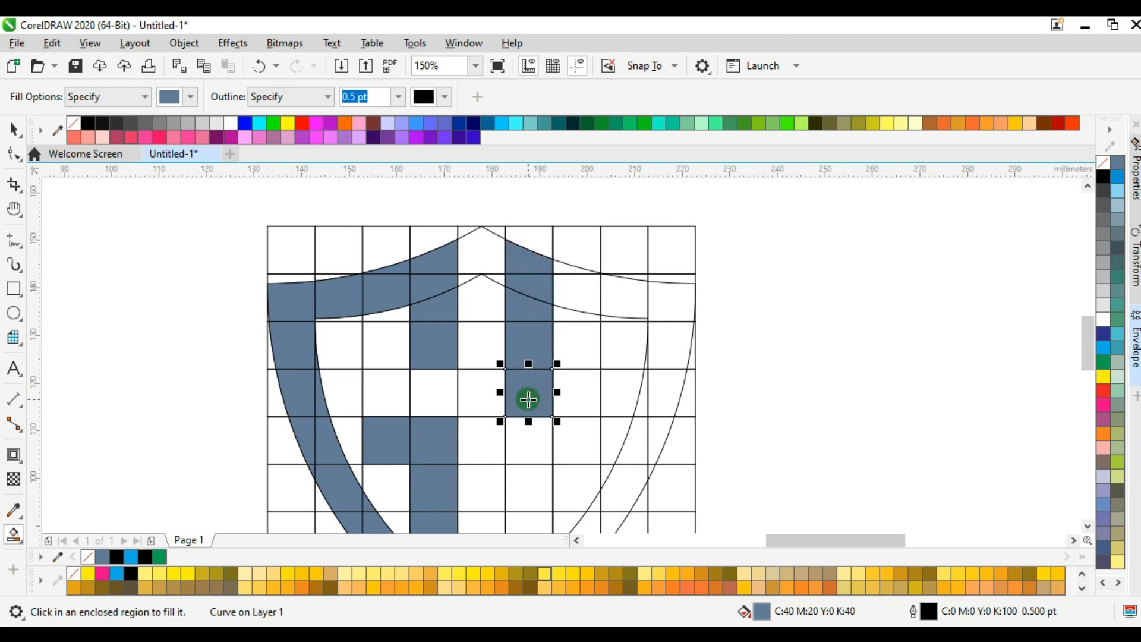
# Smart-fill the upper-right band between the two shield outlines from the seventh column to the grid's right edge.
pyautogui.scroll(2, 571, 283)
pyautogui.click(583, 323)
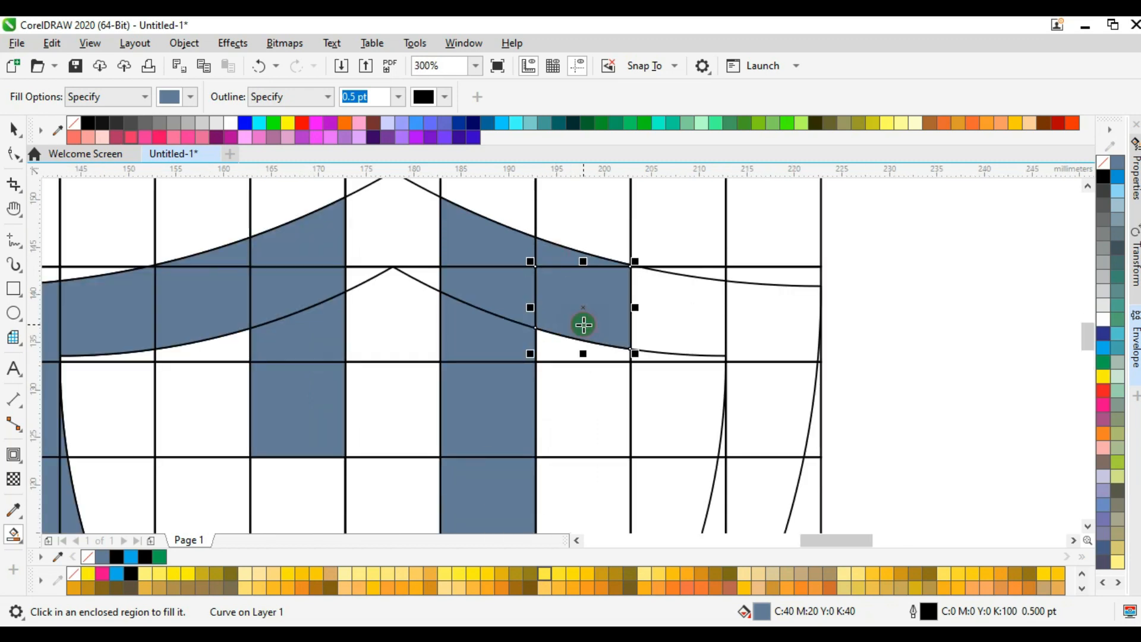
pyautogui.scroll(4, 656, 302)
pyautogui.scroll(-2, 623, 257)
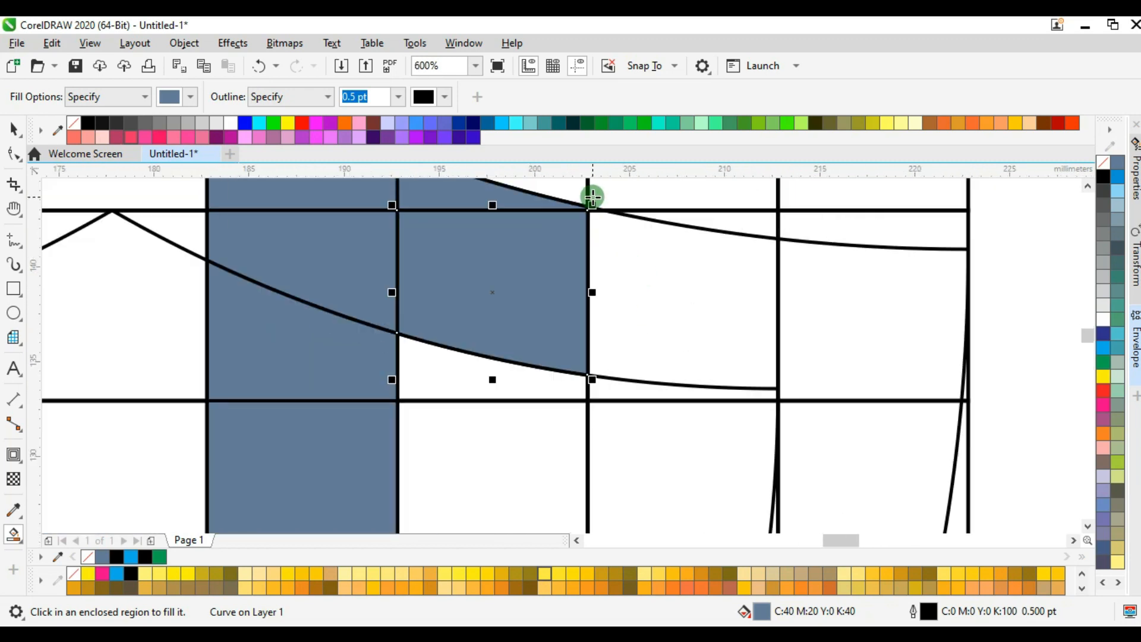
pyautogui.scroll(6, 592, 196)
pyautogui.scroll(-5, 592, 225)
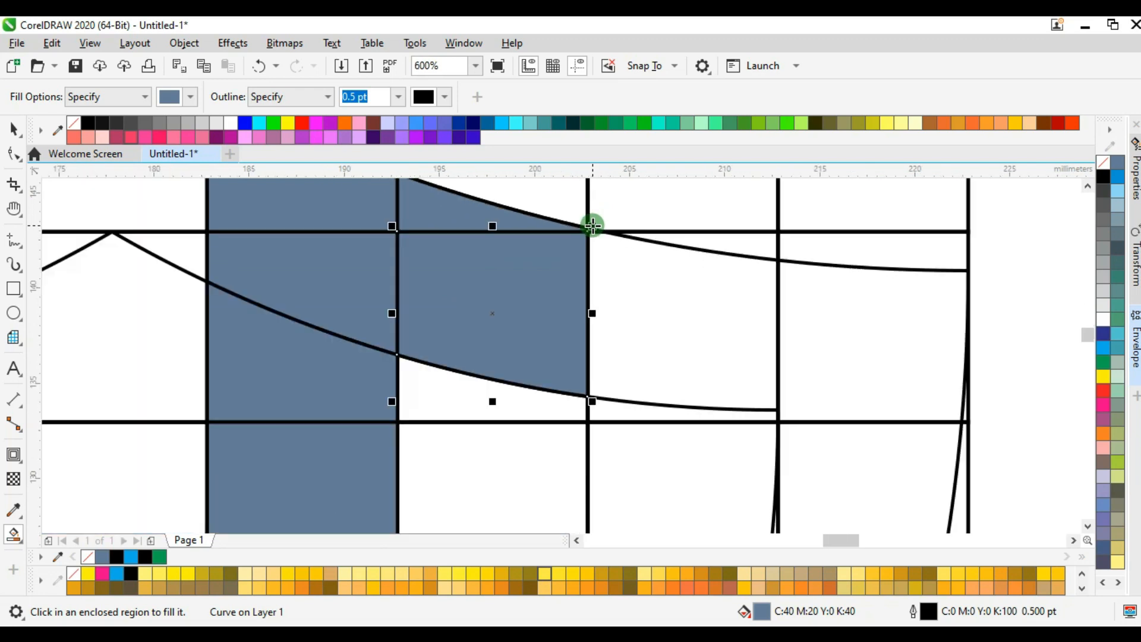
pyautogui.click(633, 282)
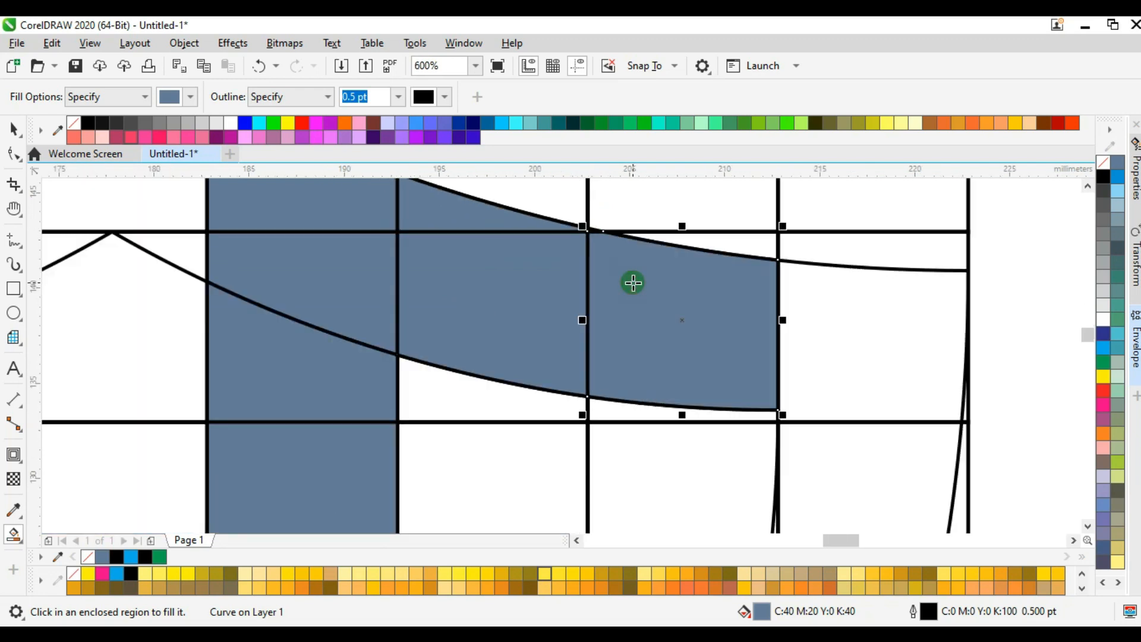
pyautogui.click(835, 332)
# Smart-fill the right band between the shield outlines in the third row, including the thin sliver beside the inner outline.
pyautogui.scroll(-1, 835, 332)
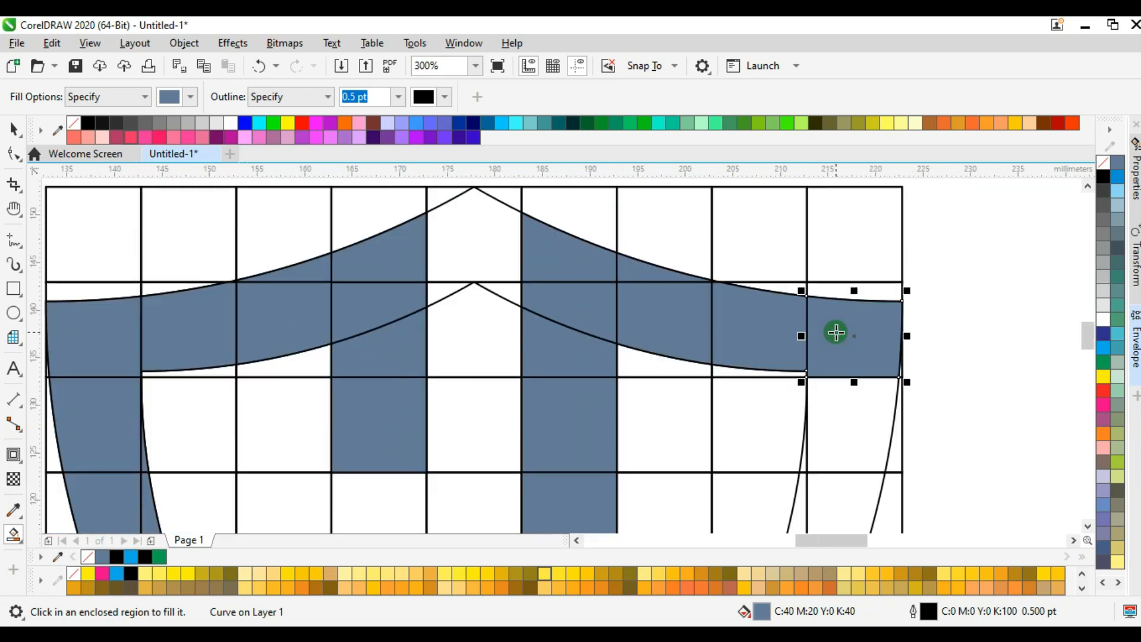
pyautogui.click(827, 417)
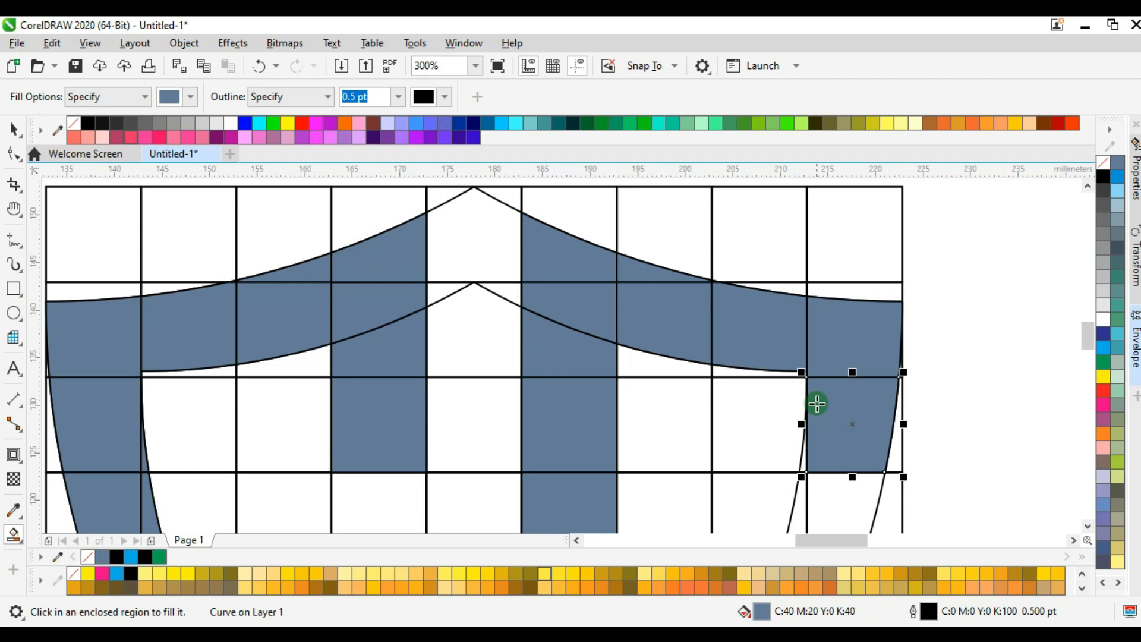
pyautogui.scroll(-3, 816, 392)
pyautogui.scroll(2, 814, 321)
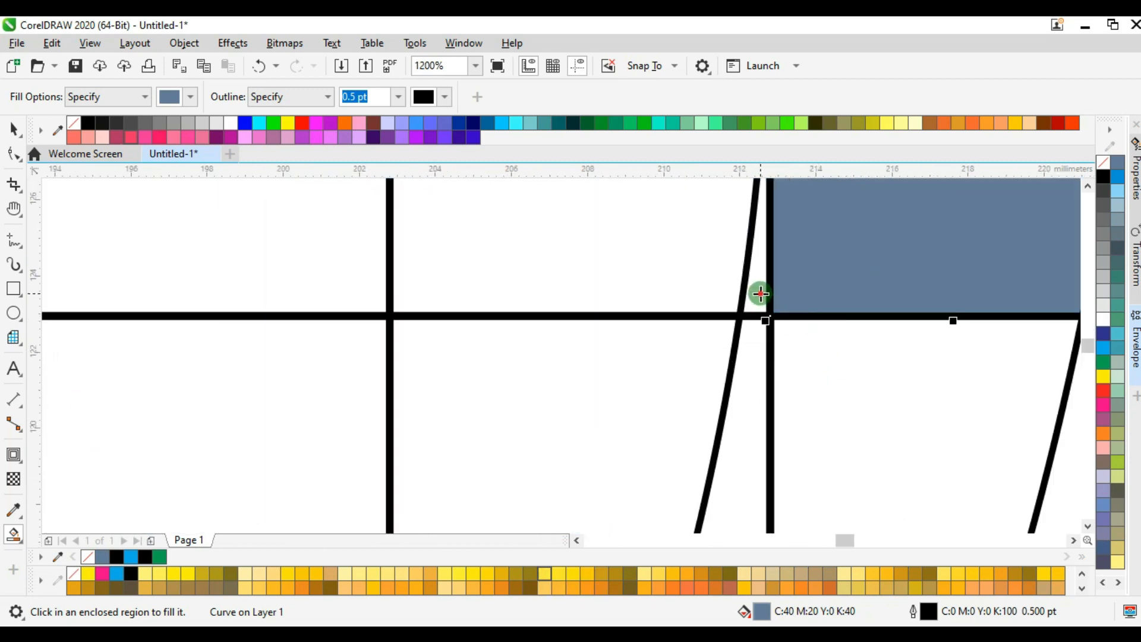
pyautogui.click(760, 293)
pyautogui.scroll(-3, 761, 294)
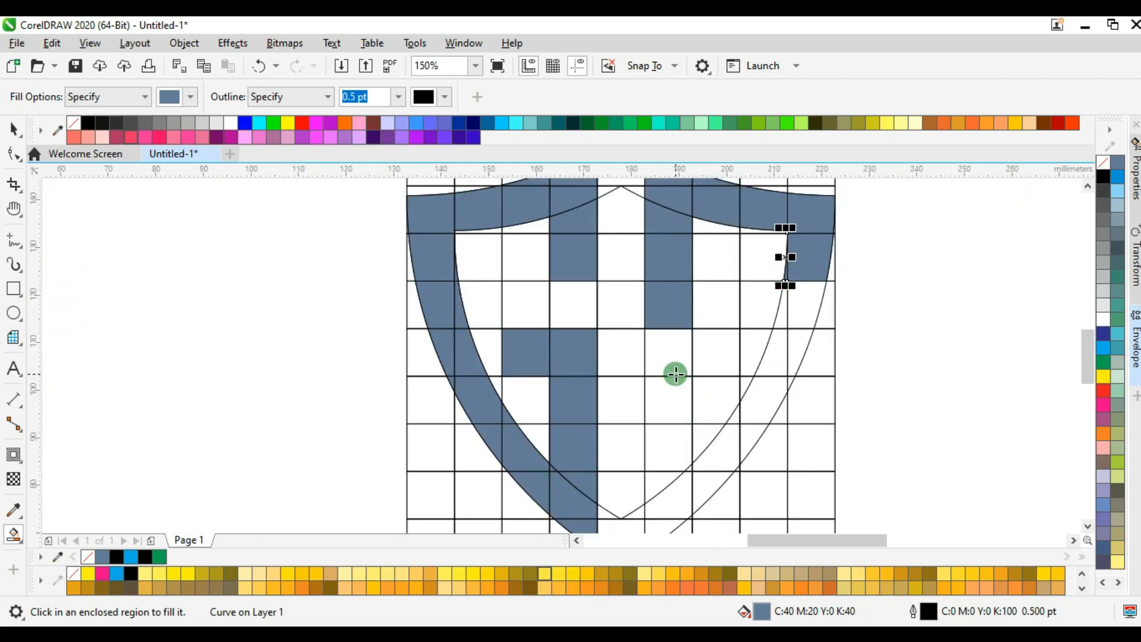
# Smart-fill the fifth row from the sixth column across to the outer shield outline on the right.
pyautogui.click(662, 354)
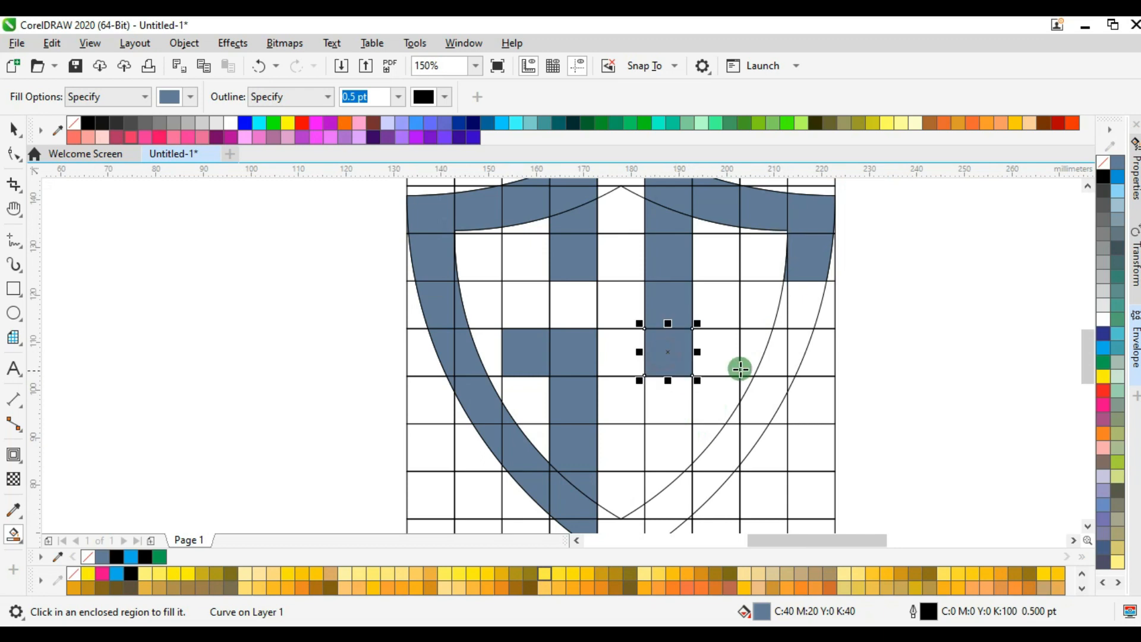
pyautogui.click(735, 364)
pyautogui.click(754, 350)
pyautogui.click(796, 342)
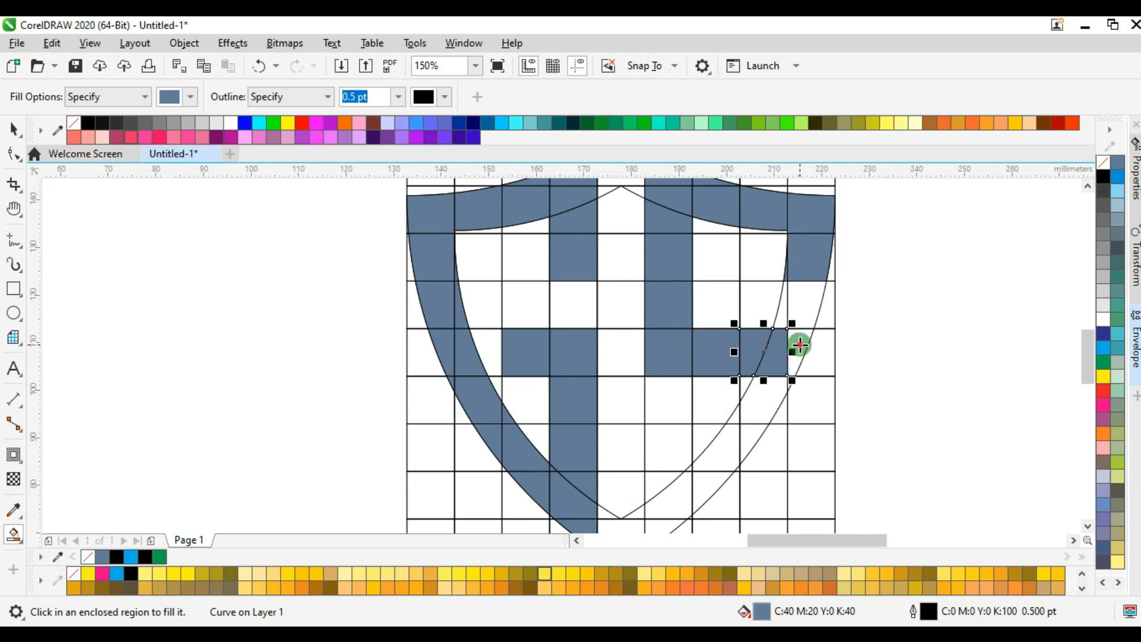
# Smart-fill the right band between the shield outlines through the sixth and seventh rows, as far as the seventh column.
pyautogui.scroll(4, 776, 400)
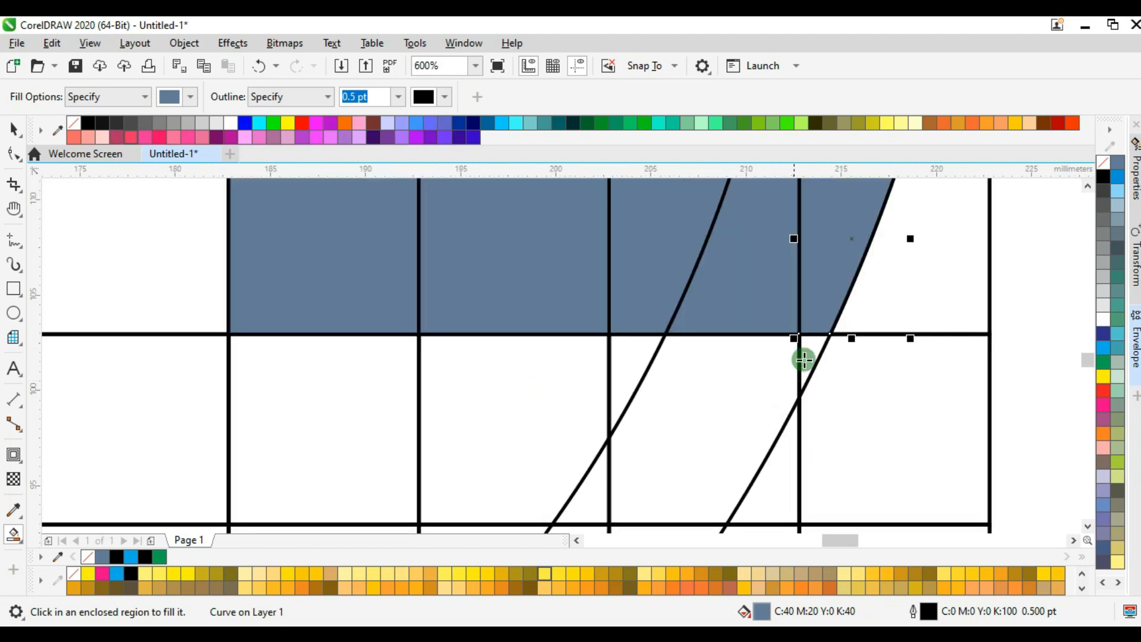
pyautogui.click(758, 368)
pyautogui.scroll(-4, 758, 368)
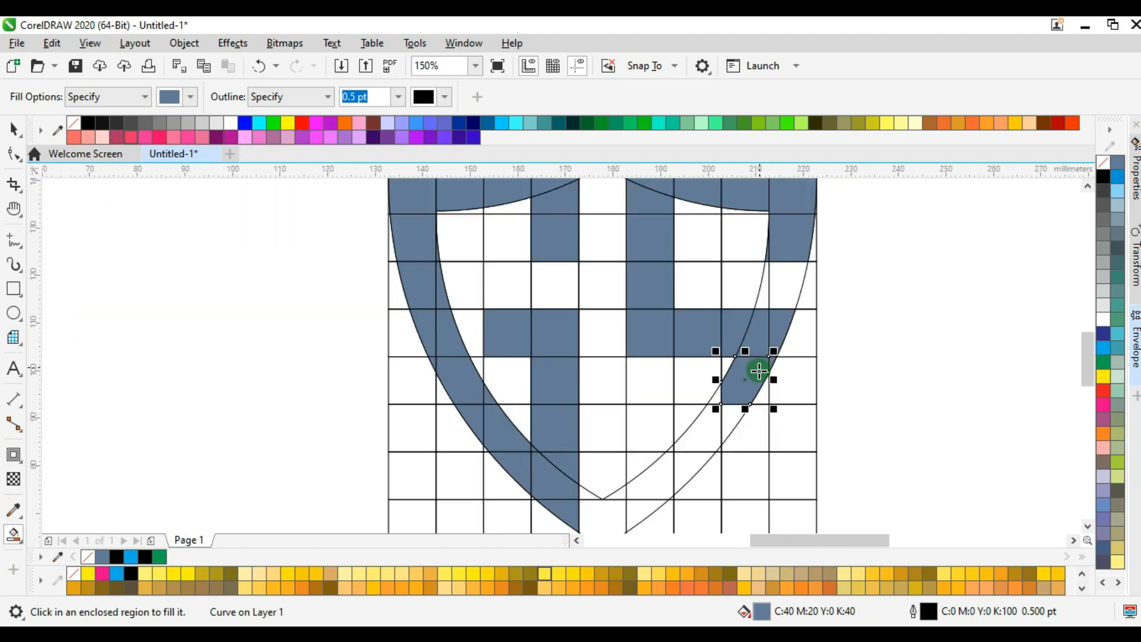
pyautogui.scroll(2, 727, 421)
pyautogui.click(708, 374)
pyautogui.click(740, 416)
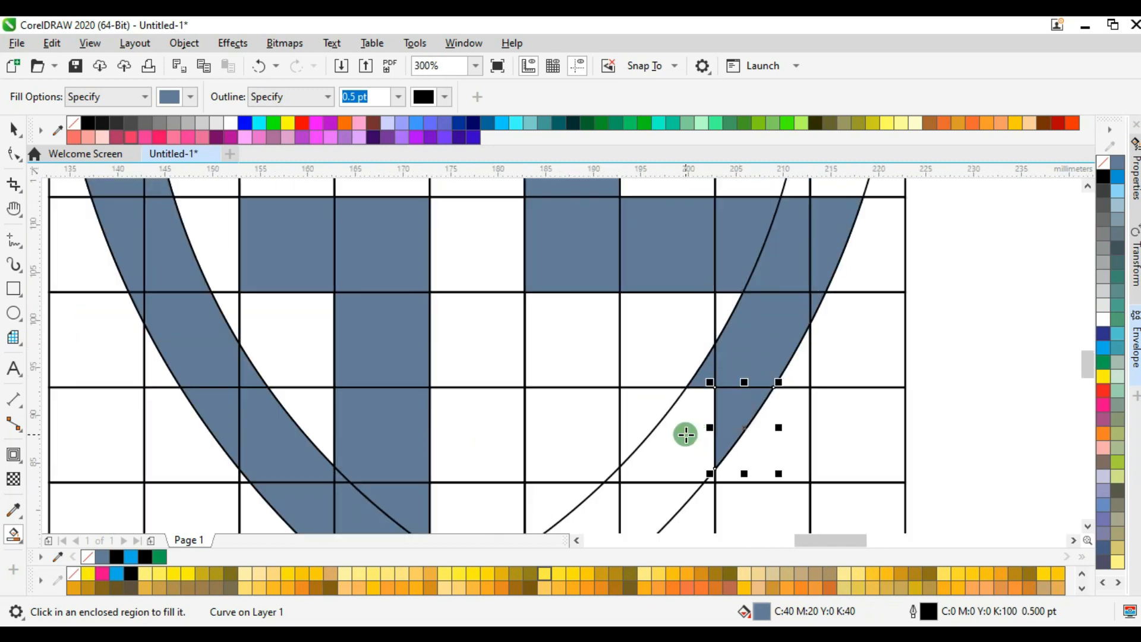
pyautogui.click(684, 433)
# Smart-fill the rest of the lower-right band between the shield outlines, down to the ninth row at the sixth column's left edge.
pyautogui.scroll(-2, 690, 418)
pyautogui.click(675, 466)
pyautogui.scroll(3, 649, 451)
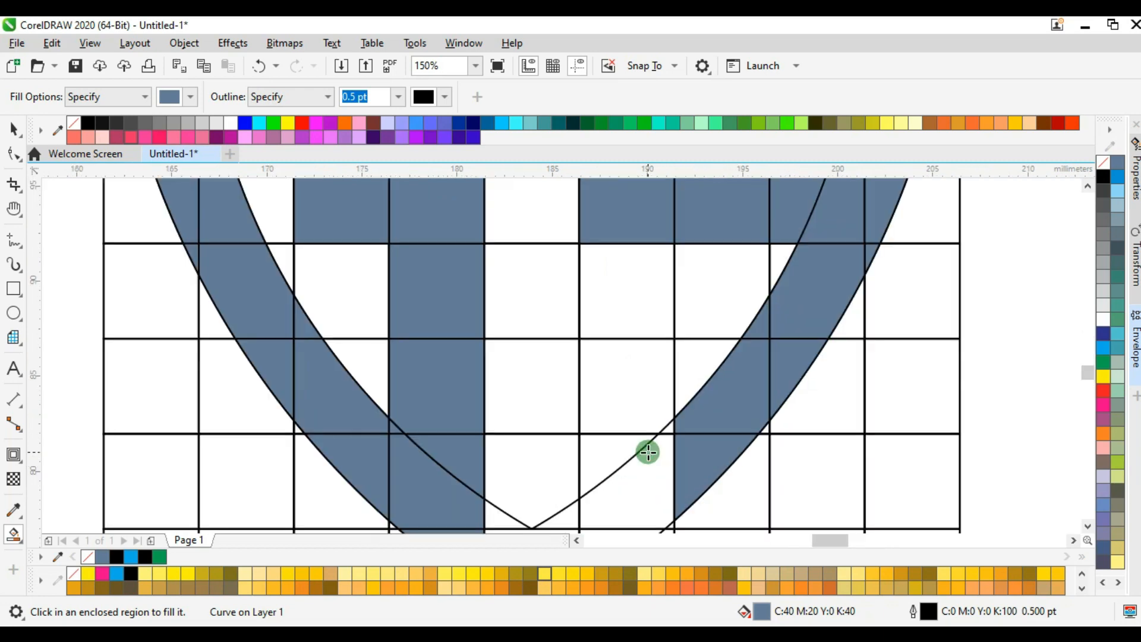
pyautogui.click(725, 370)
pyautogui.click(718, 423)
pyautogui.scroll(-3, 730, 394)
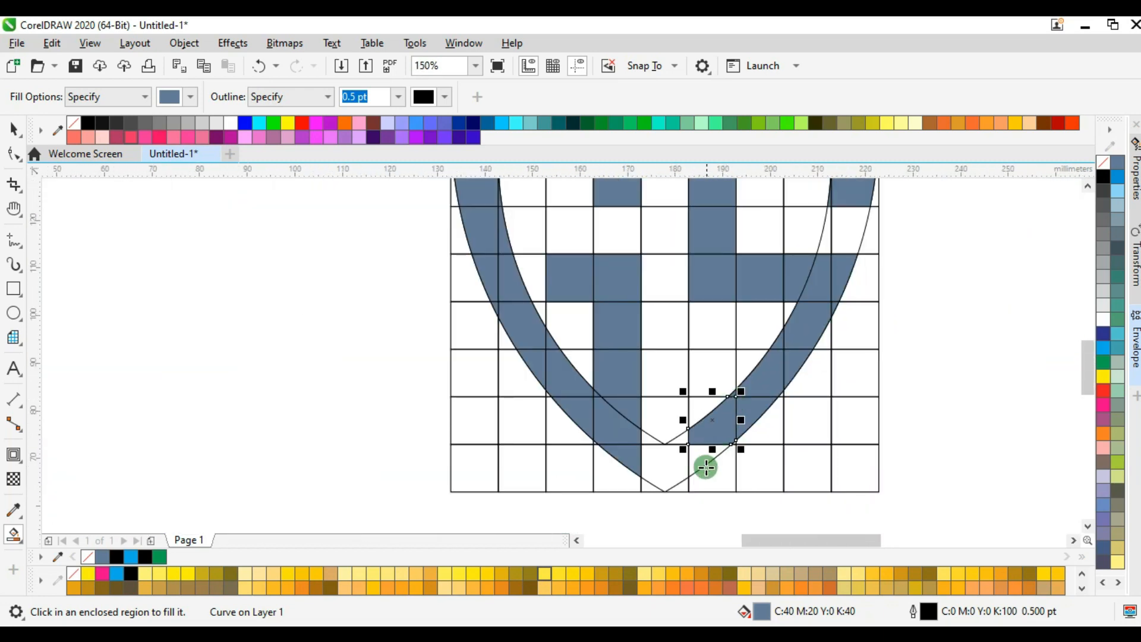
pyautogui.click(701, 467)
# Smart-fill the sixth column's regions inside the inner shield outline in the eighth and seventh rows.
pyautogui.click(701, 410)
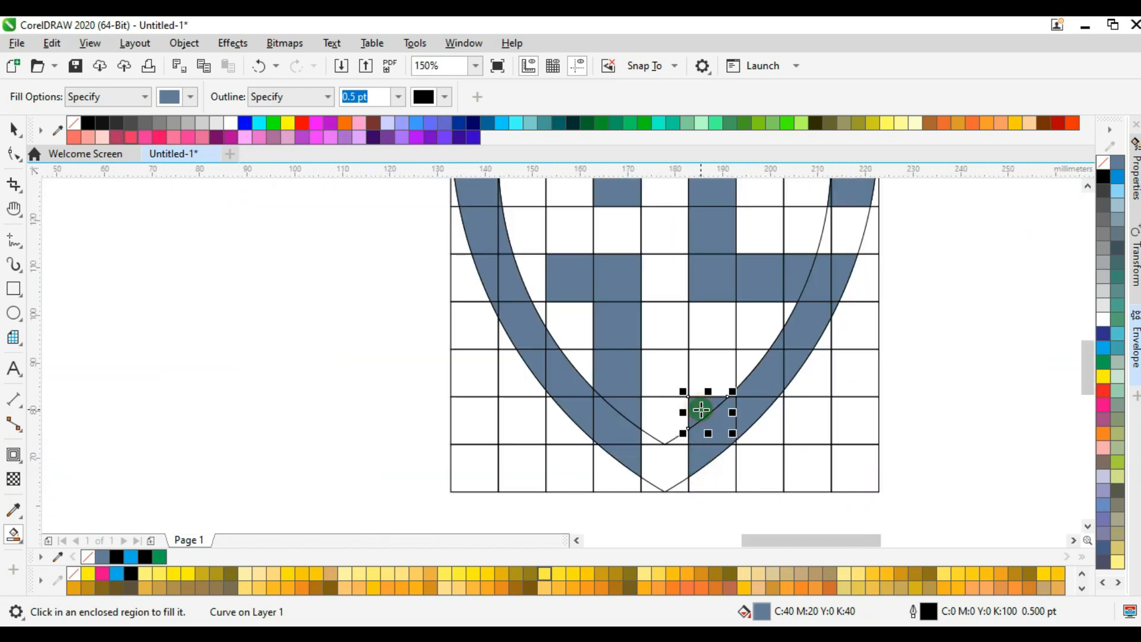
pyautogui.click(709, 371)
pyautogui.scroll(-1, 702, 371)
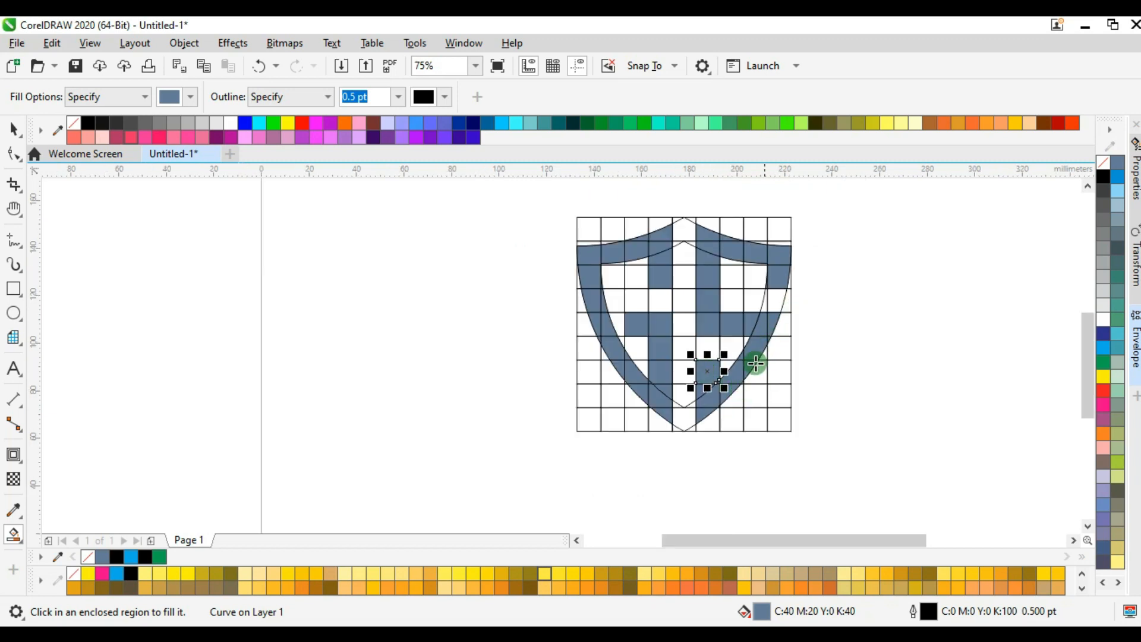
# Select the grid and both shield outlines and move them off the filled shapes, just beyond the page's right edge.
pyautogui.scroll(2, 750, 365)
pyautogui.scroll(-1, 754, 364)
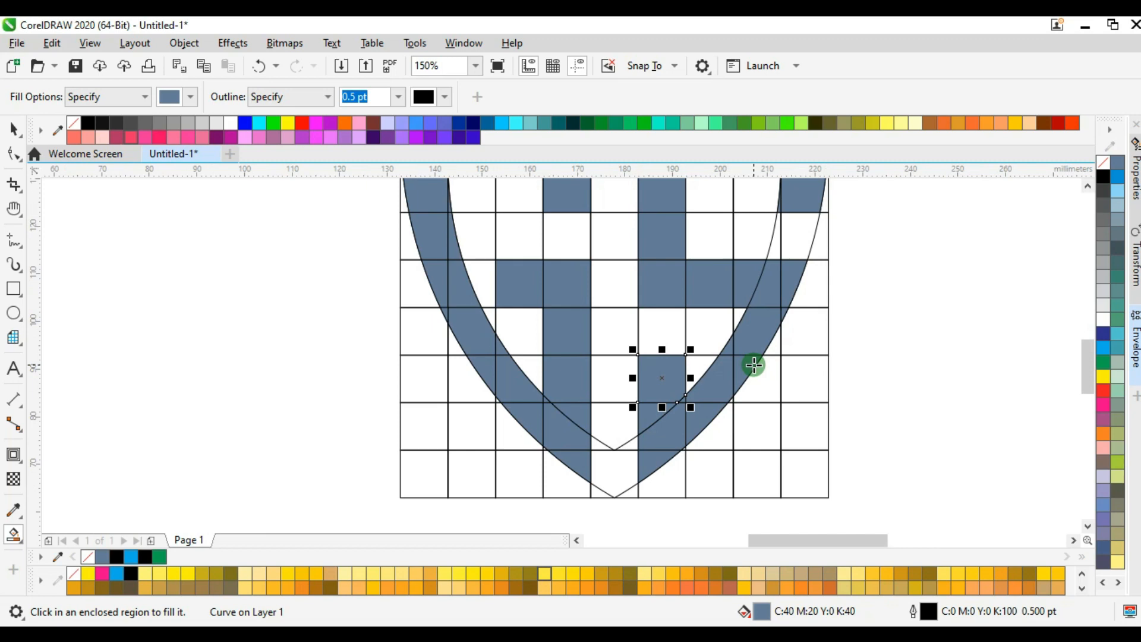
pyautogui.scroll(-1, 753, 366)
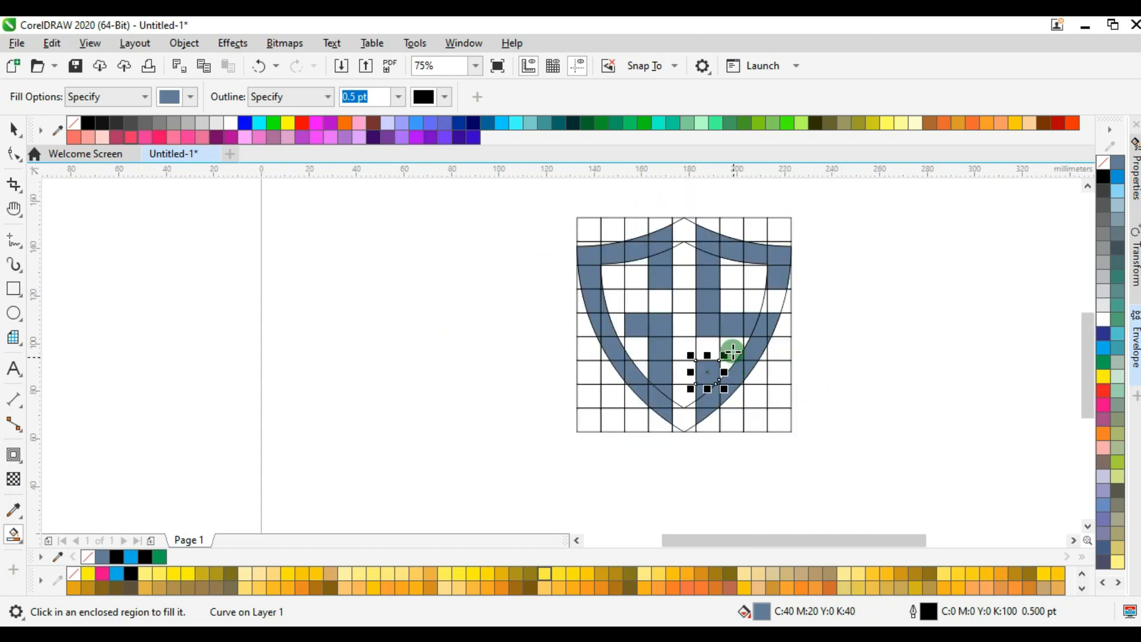
pyautogui.click(13, 128)
pyautogui.click(849, 389)
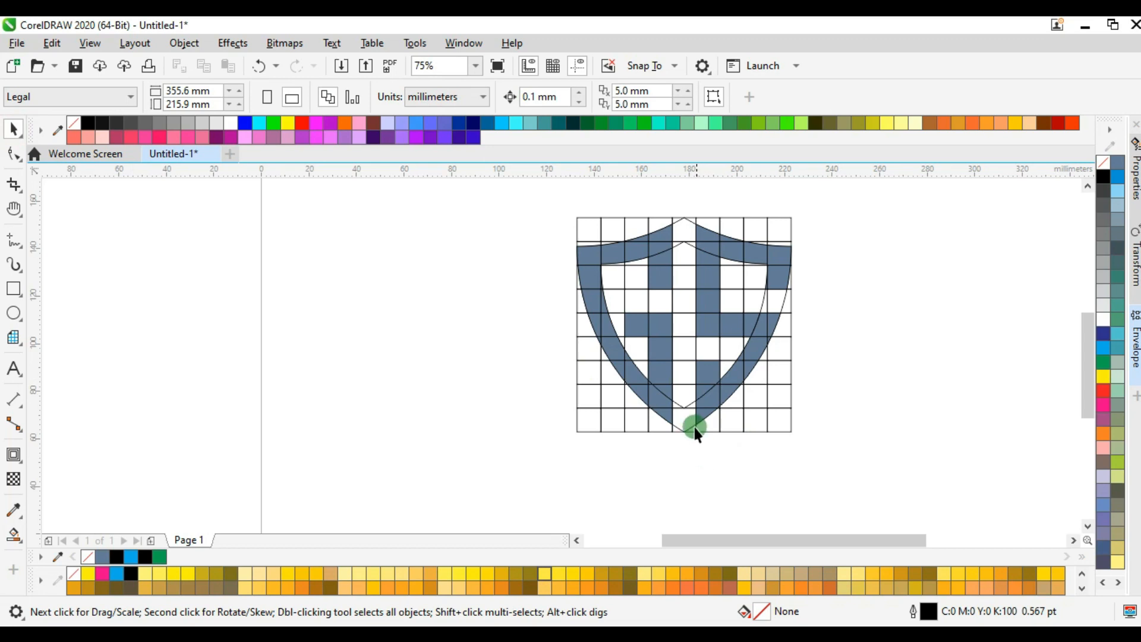
pyautogui.moveTo(682, 402); pyautogui.dragTo(683, 469)
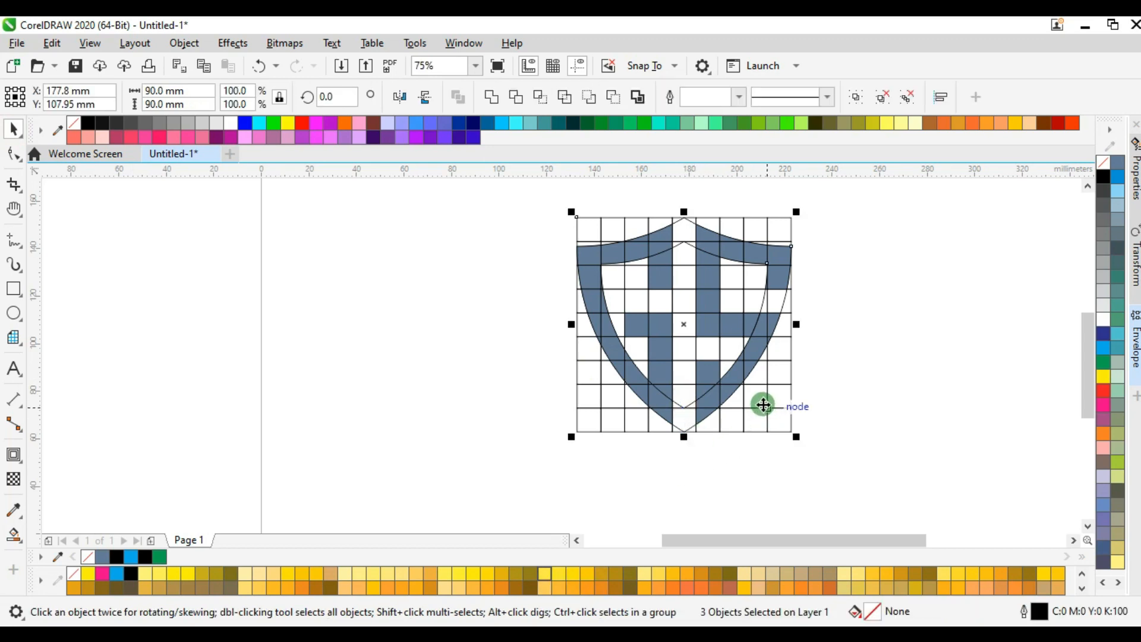
pyautogui.scroll(-1, 765, 409)
pyautogui.moveTo(765, 409); pyautogui.dragTo(1025, 400)
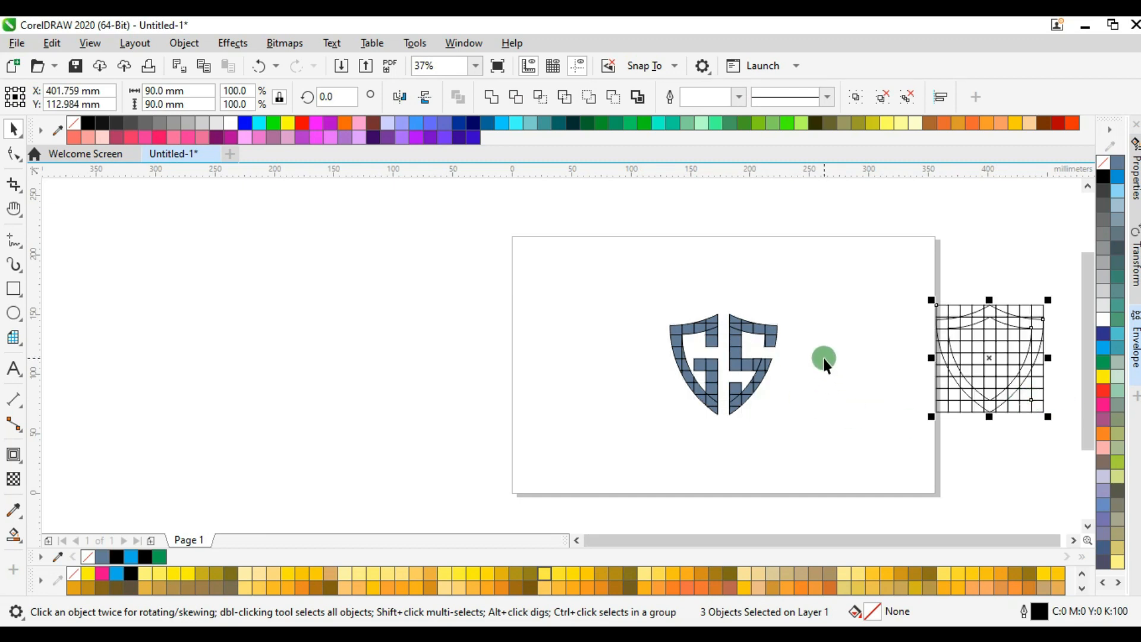
# Try to weld all the filled shield pieces into one curve.
pyautogui.press('f')
pyautogui.moveTo(823, 357); pyautogui.dragTo(660, 351)
pyautogui.scroll(1, 638, 332)
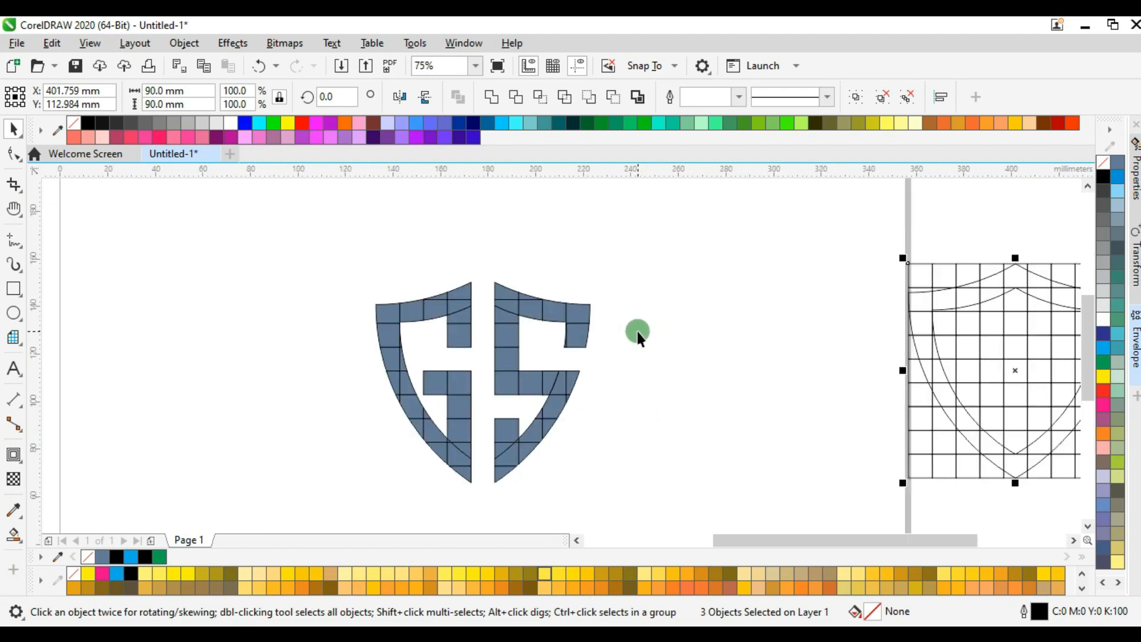
pyautogui.click(635, 329)
pyautogui.moveTo(327, 237)
pyautogui.mouseDown()
pyautogui.moveTo(625, 543)
pyautogui.moveTo(679, 505)
pyautogui.mouseUp()
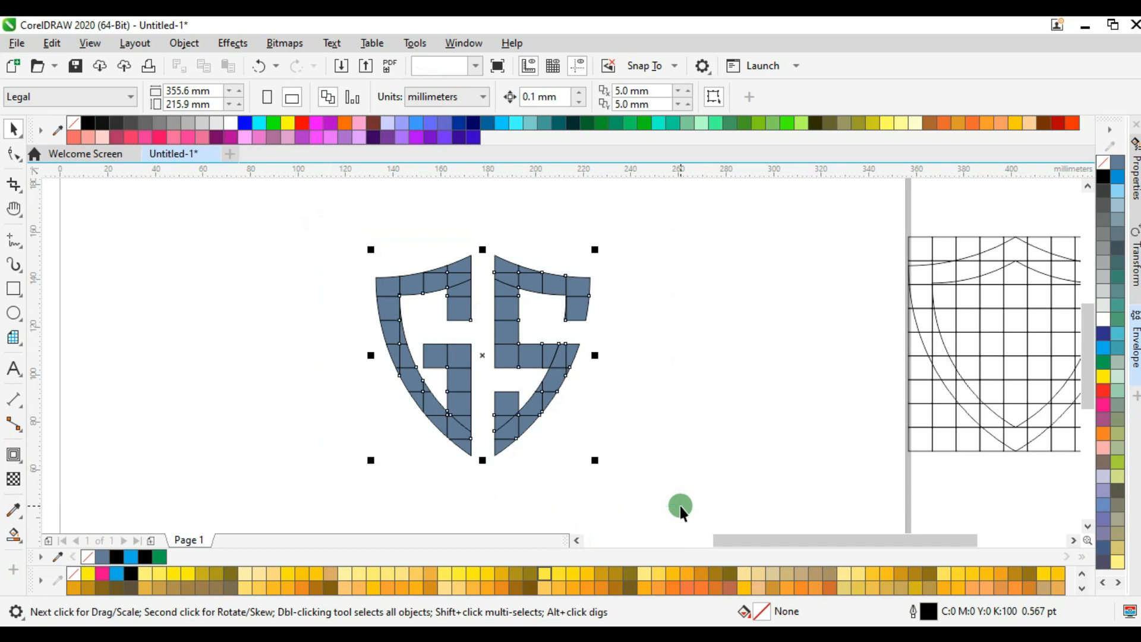
pyautogui.press('w')
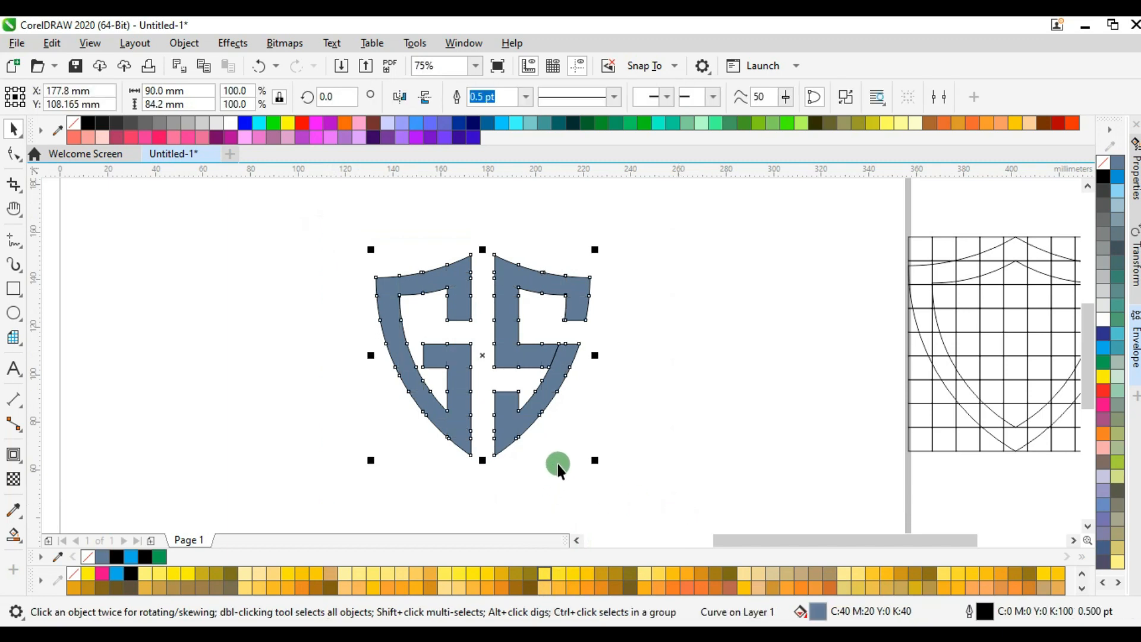
pyautogui.hotkey('ctrl', 'z')
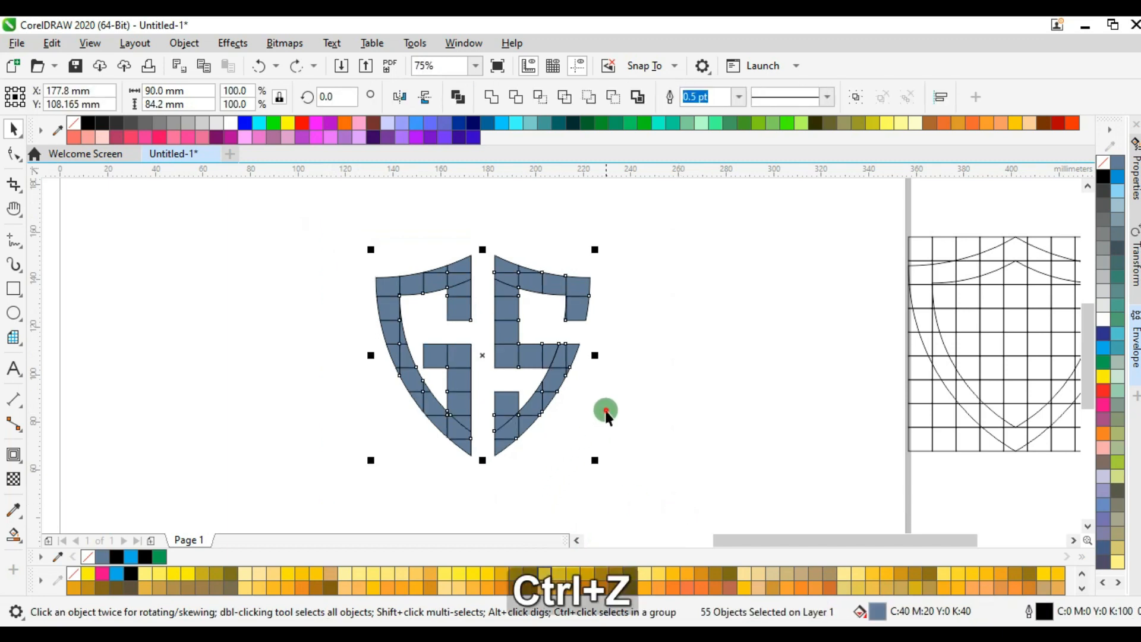
# Weld the split fifth-row piece at the S's right end, and weld all the filled pieces into one curve.
pyautogui.click(604, 409)
pyautogui.scroll(2, 572, 354)
pyautogui.scroll(2, 572, 354)
pyautogui.click(484, 339)
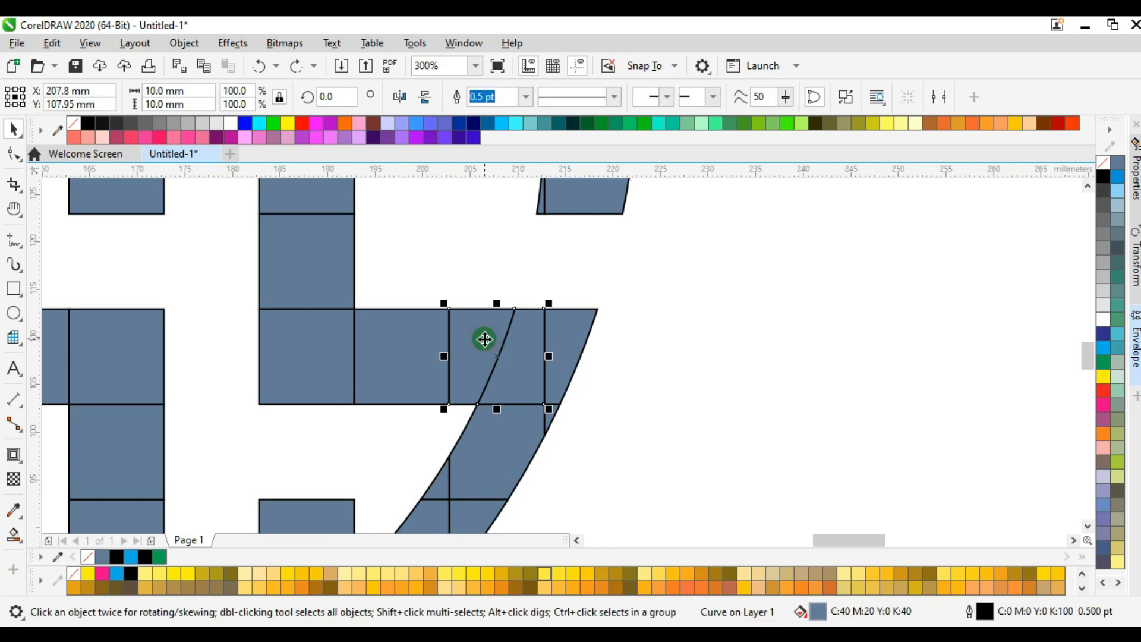
pyautogui.press('w')
pyautogui.scroll(-4, 580, 333)
pyautogui.moveTo(334, 206); pyautogui.dragTo(665, 483)
pyautogui.press('w')
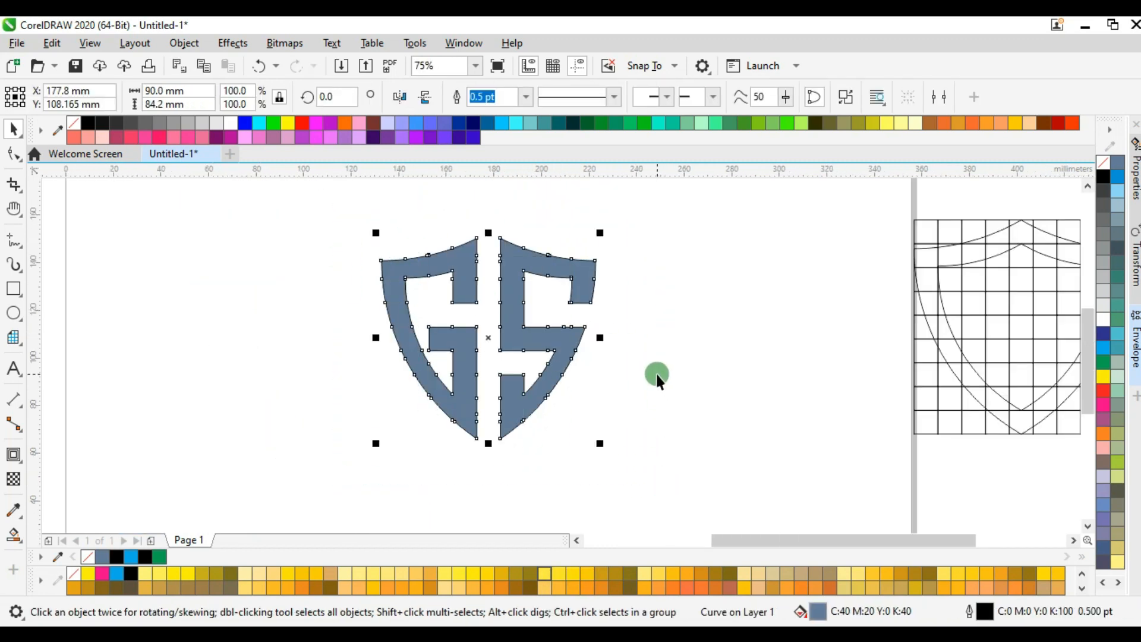
# Delete the stray corner node that makes a small step in the S's upper edge.
pyautogui.click(656, 380)
pyautogui.press('F10')
pyautogui.scroll(4, 504, 247)
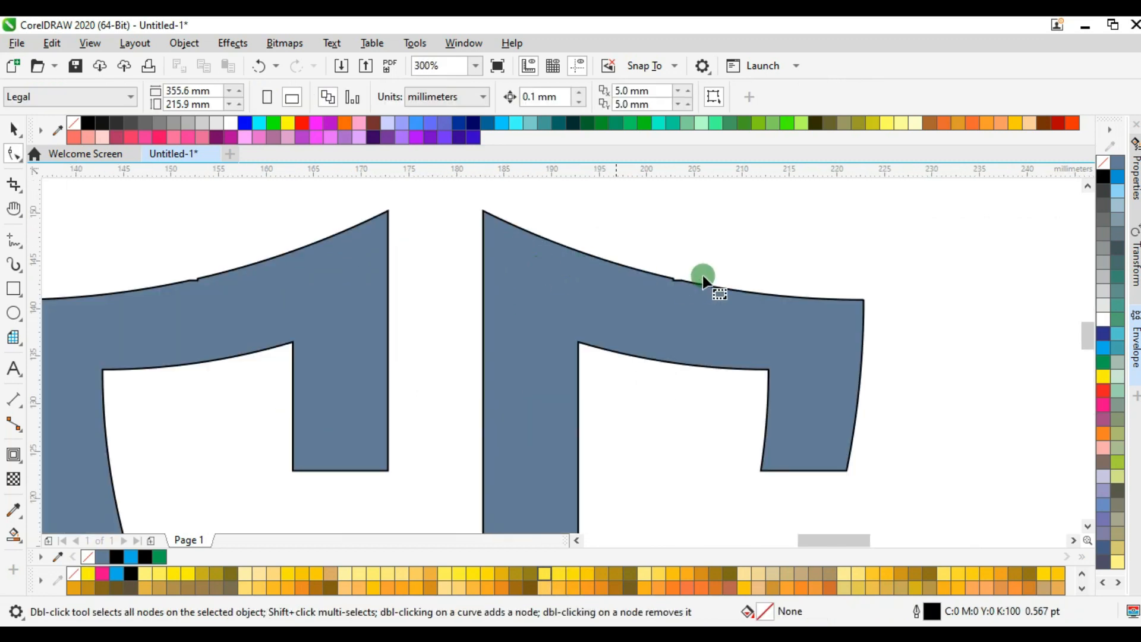
pyautogui.scroll(2, 703, 276)
pyautogui.click(604, 280)
pyautogui.scroll(4, 612, 284)
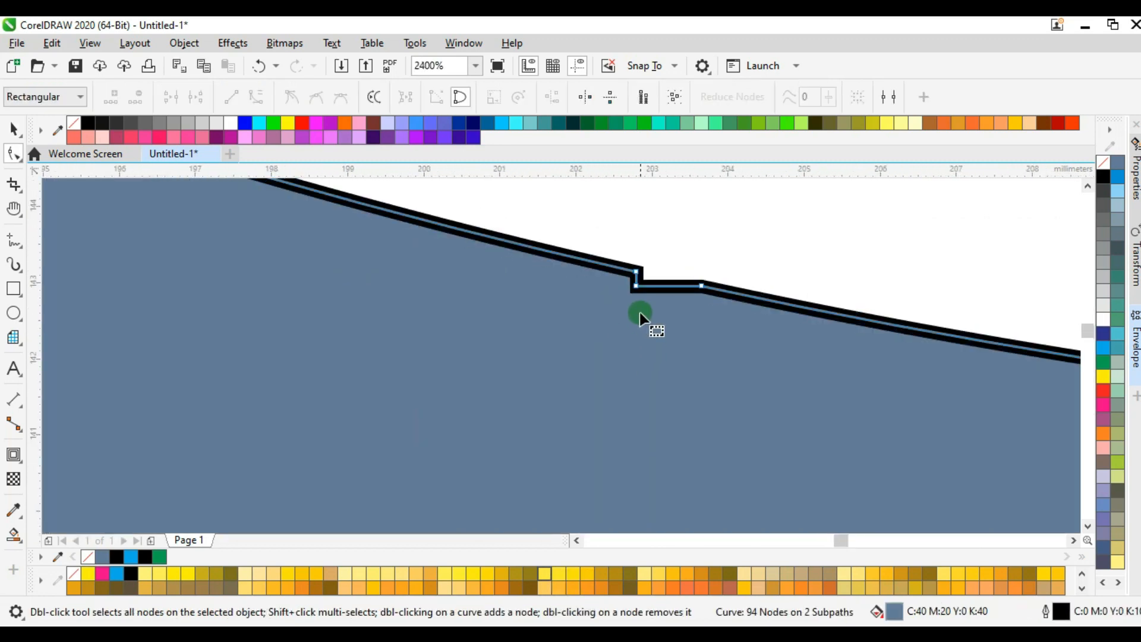
pyautogui.doubleClick(633, 288)
# Delete the stray corner node that makes a small step in the G's upper edge, and finish node editing.
pyautogui.scroll(-6, 633, 289)
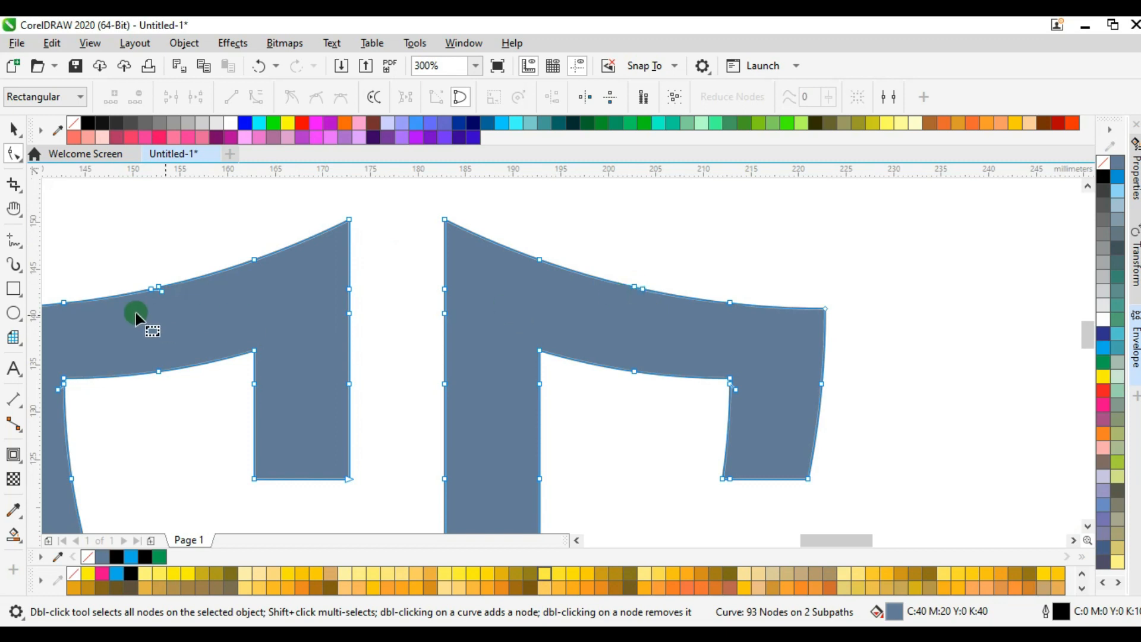
pyautogui.scroll(6, 149, 294)
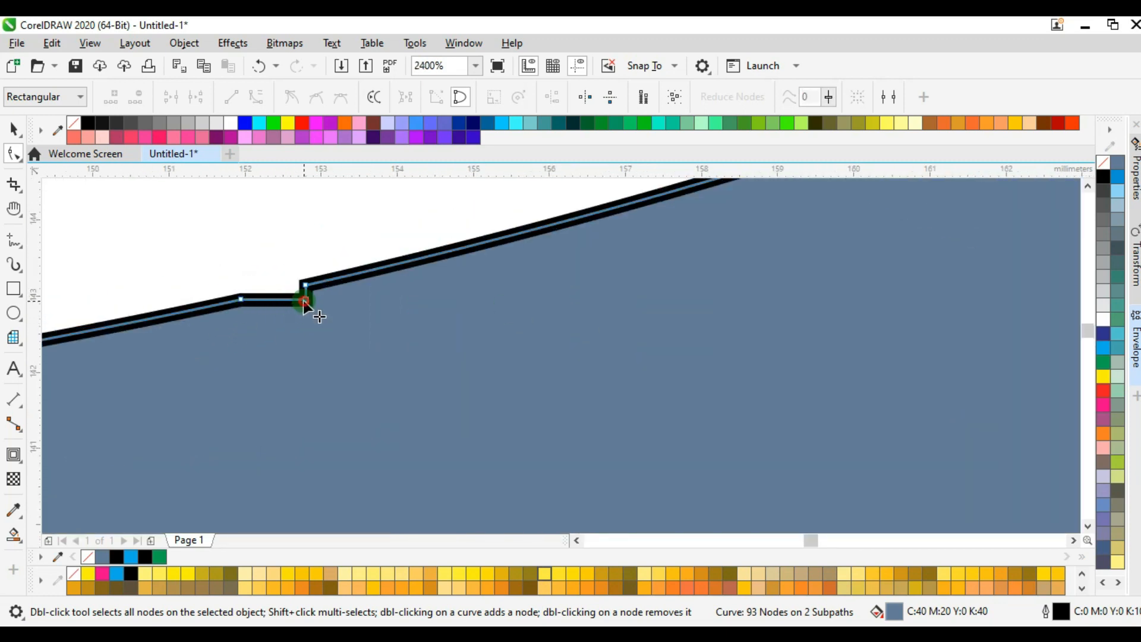
pyautogui.doubleClick(304, 299)
pyautogui.scroll(-9, 304, 301)
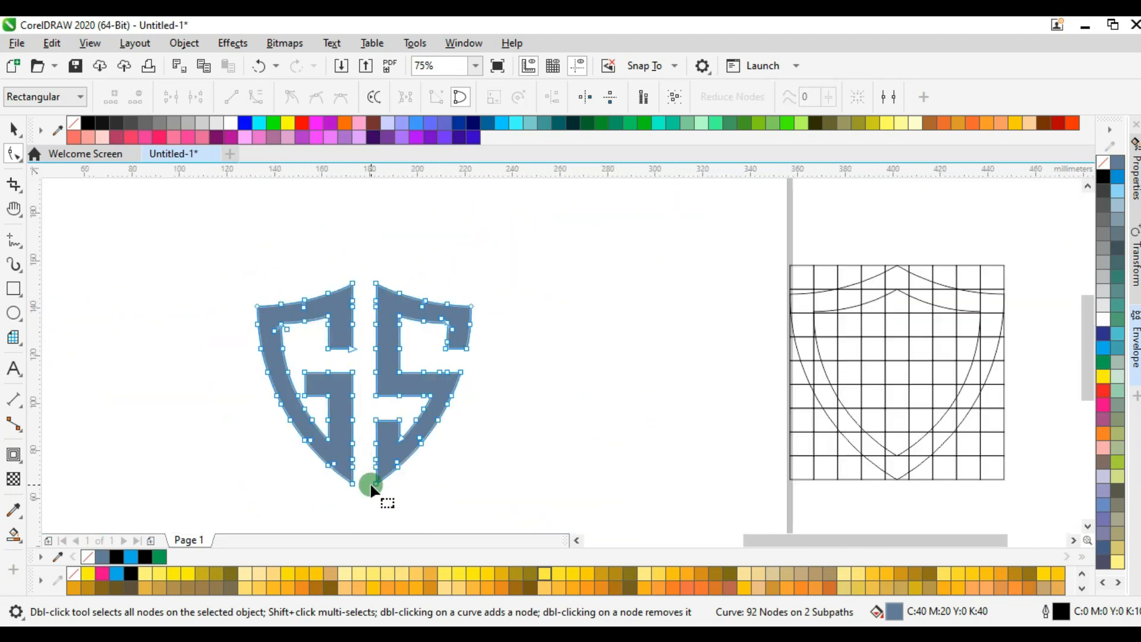
pyautogui.scroll(2, 370, 488)
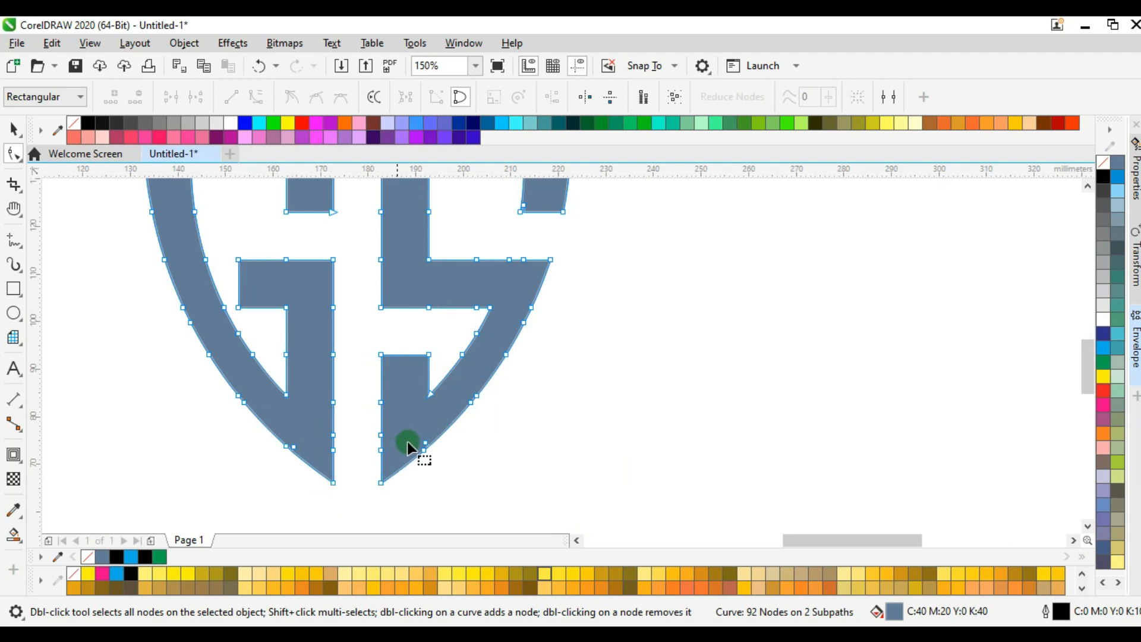
pyautogui.scroll(4, 437, 475)
pyautogui.scroll(-6, 436, 476)
pyautogui.click(13, 128)
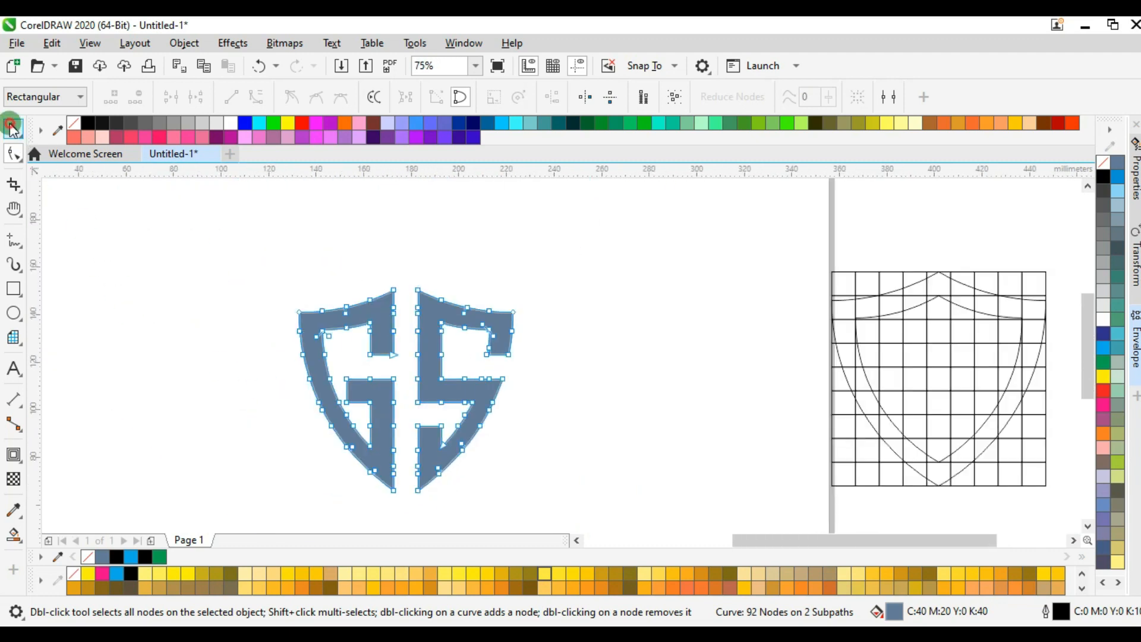
pyautogui.click(637, 344)
# Apply a one-step outside contour with a 3 mm offset to the welded GS shape.
pyautogui.click(430, 320)
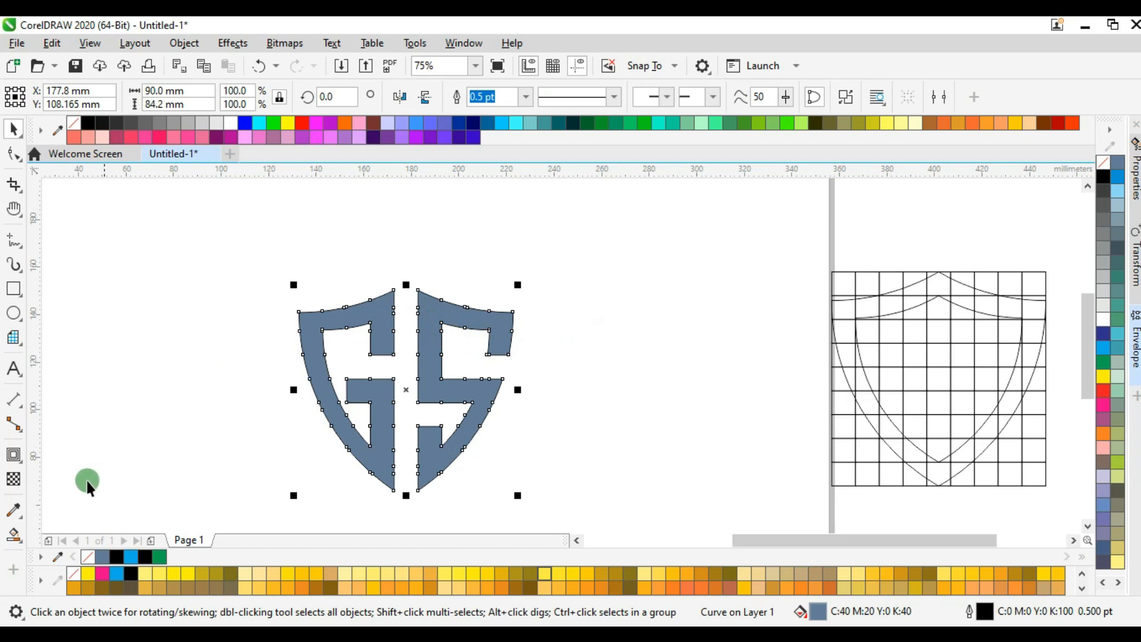
pyautogui.click(13, 454)
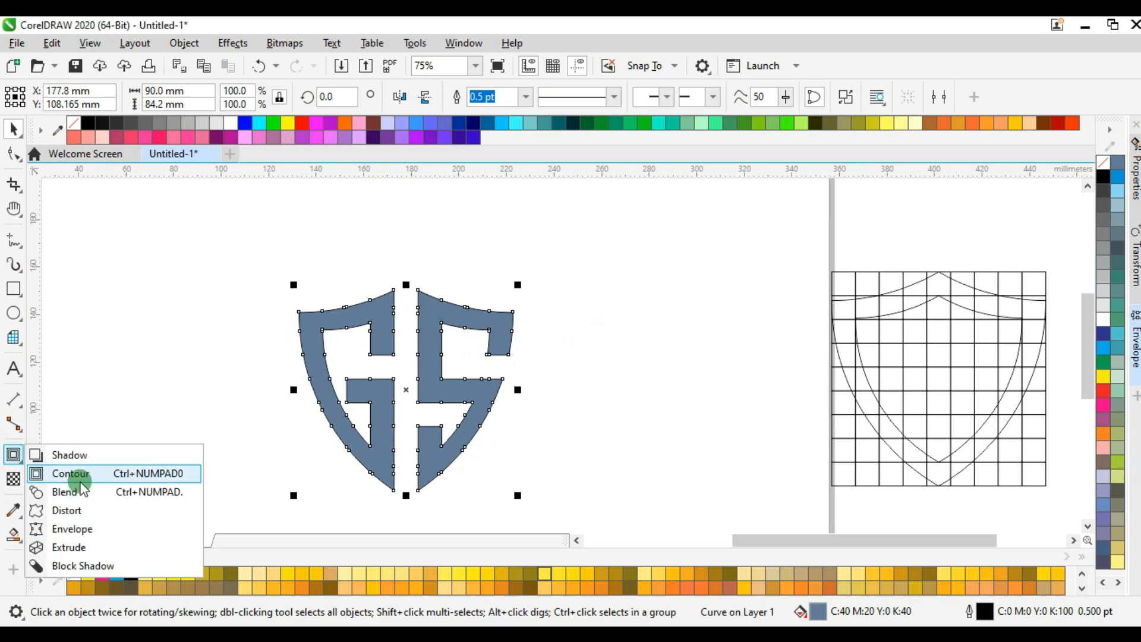
pyautogui.click(86, 479)
pyautogui.click(437, 98)
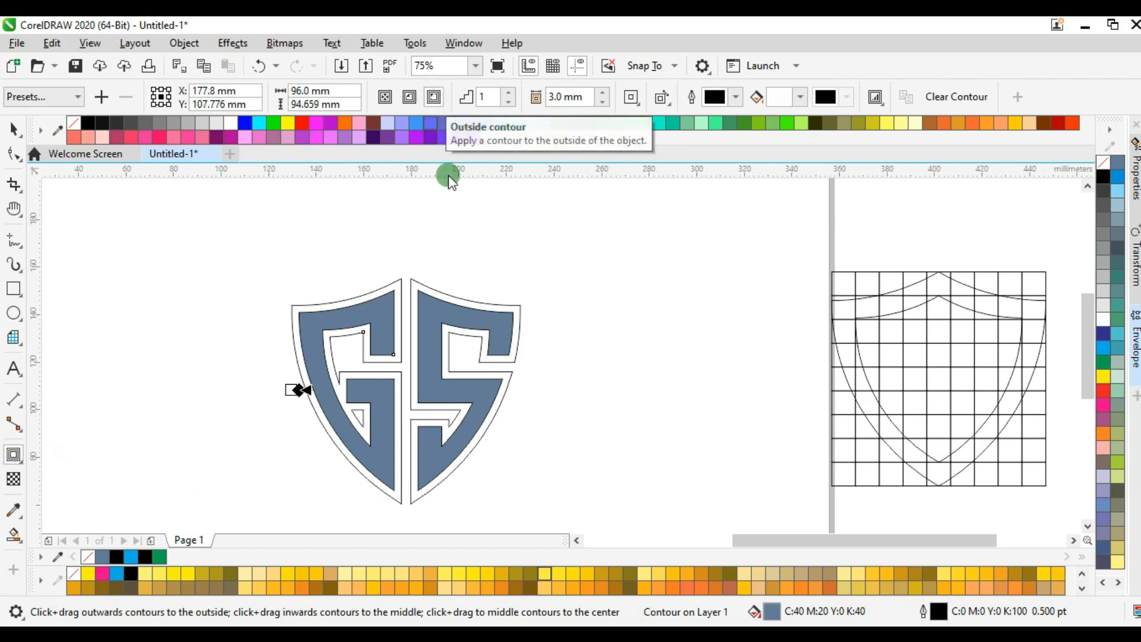
pyautogui.click(422, 209)
pyautogui.click(551, 95)
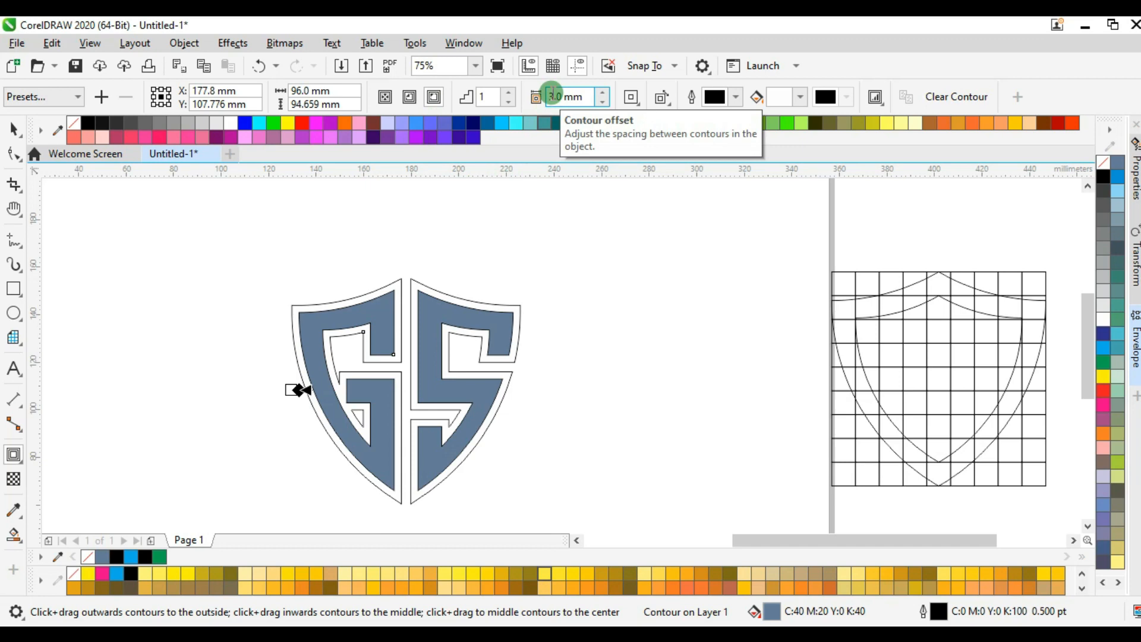
pyautogui.doubleClick(552, 95)
pyautogui.write('3')
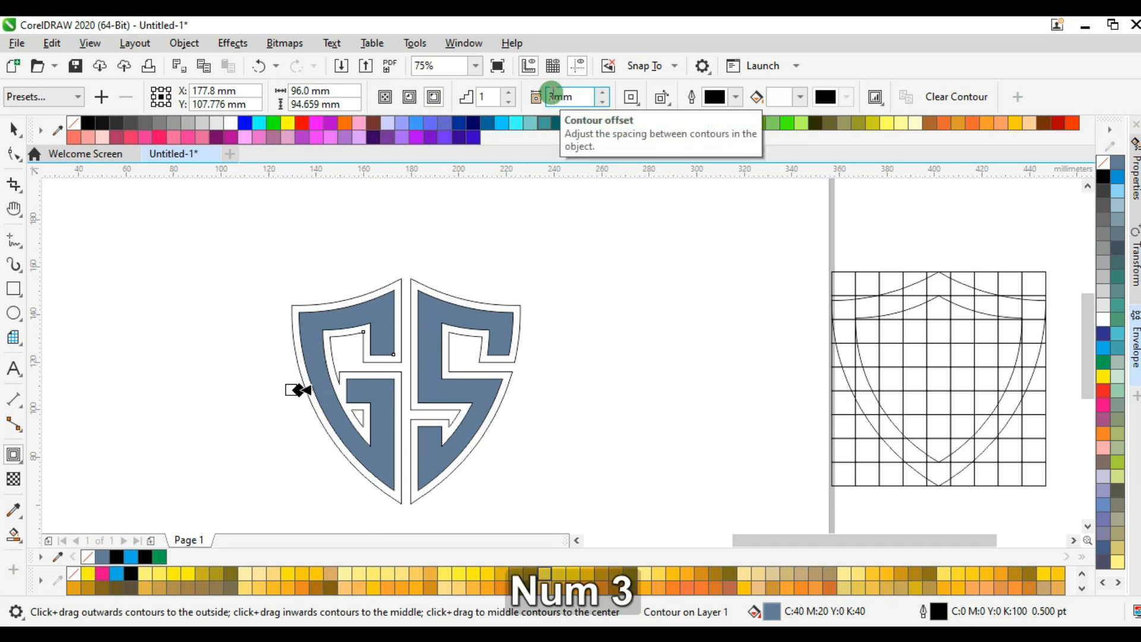
pyautogui.press('Return')
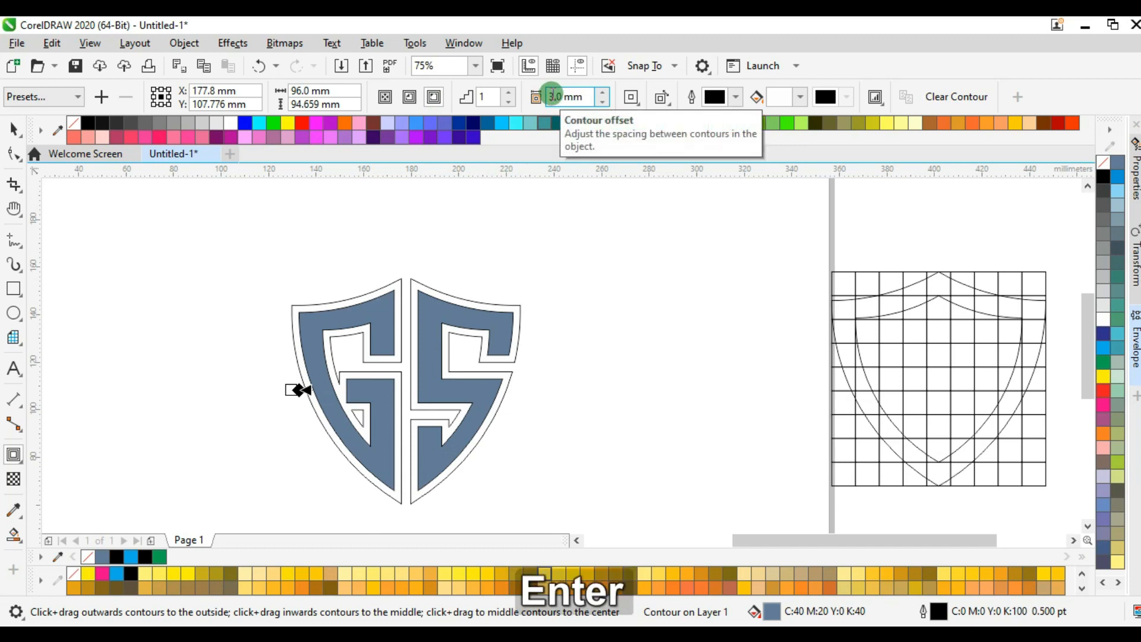
# Break the contour apart from the GS shape and deselect both objects.
pyautogui.rightClick(523, 309)
pyautogui.click(560, 323)
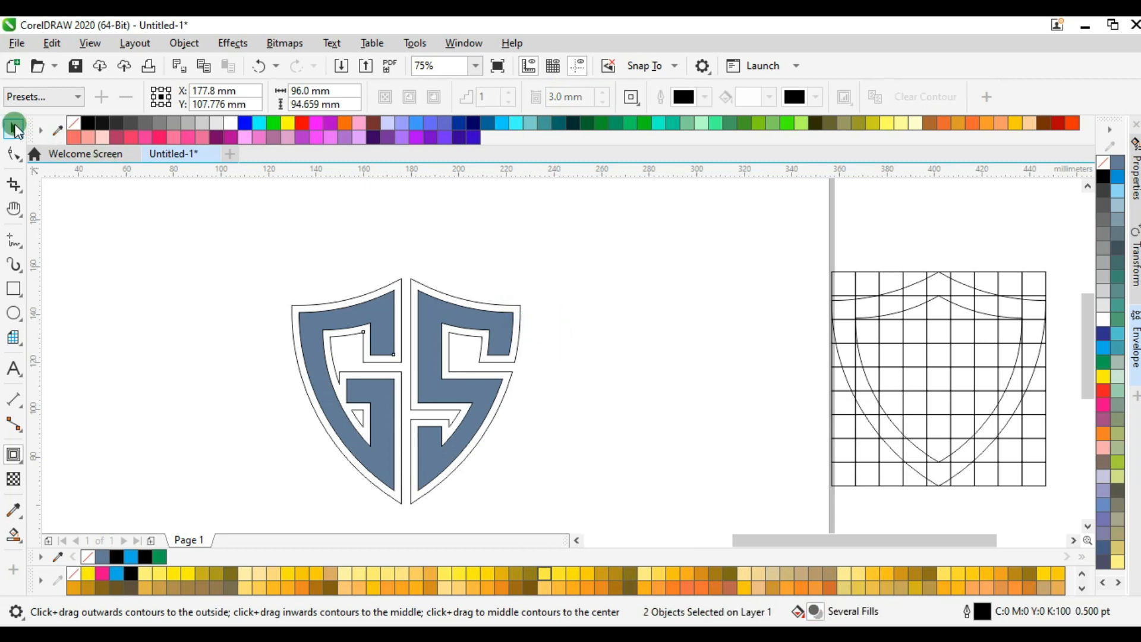
pyautogui.click(13, 129)
pyautogui.click(551, 340)
# Fill the inner GS letter shape with cyan (C:100 M:0 Y:0 K:0).
pyautogui.click(444, 323)
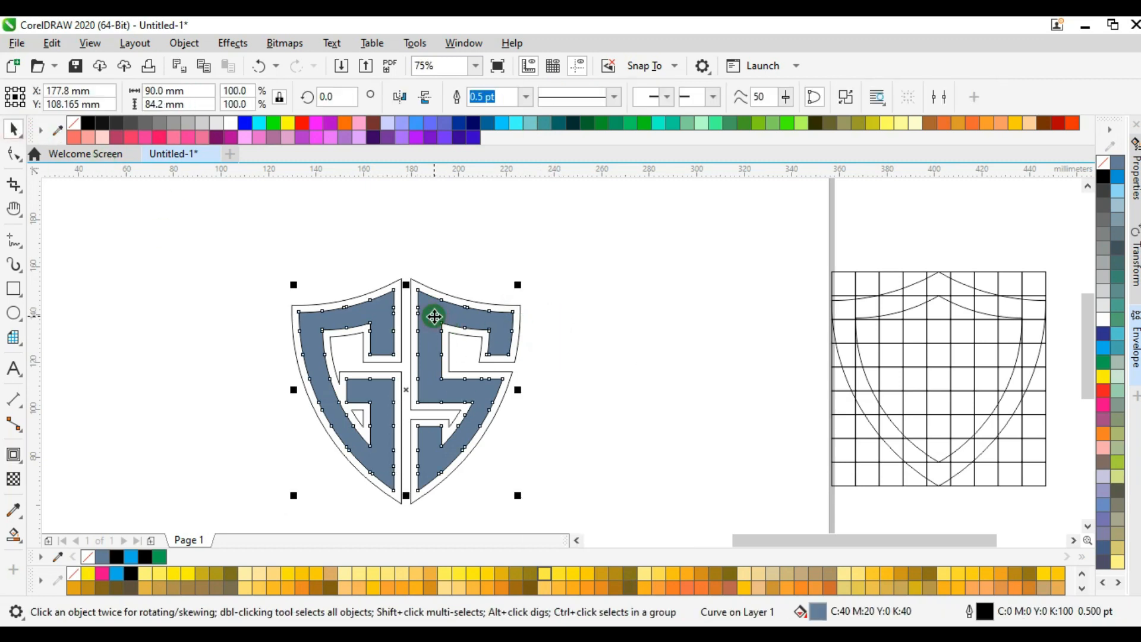
pyautogui.click(1106, 348)
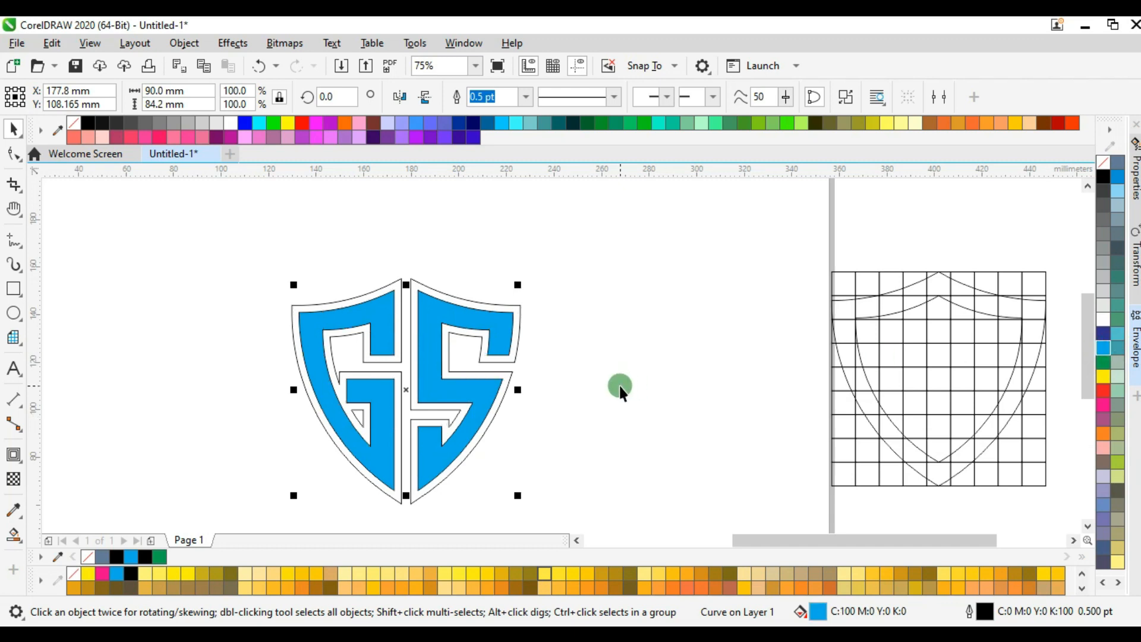
pyautogui.click(583, 340)
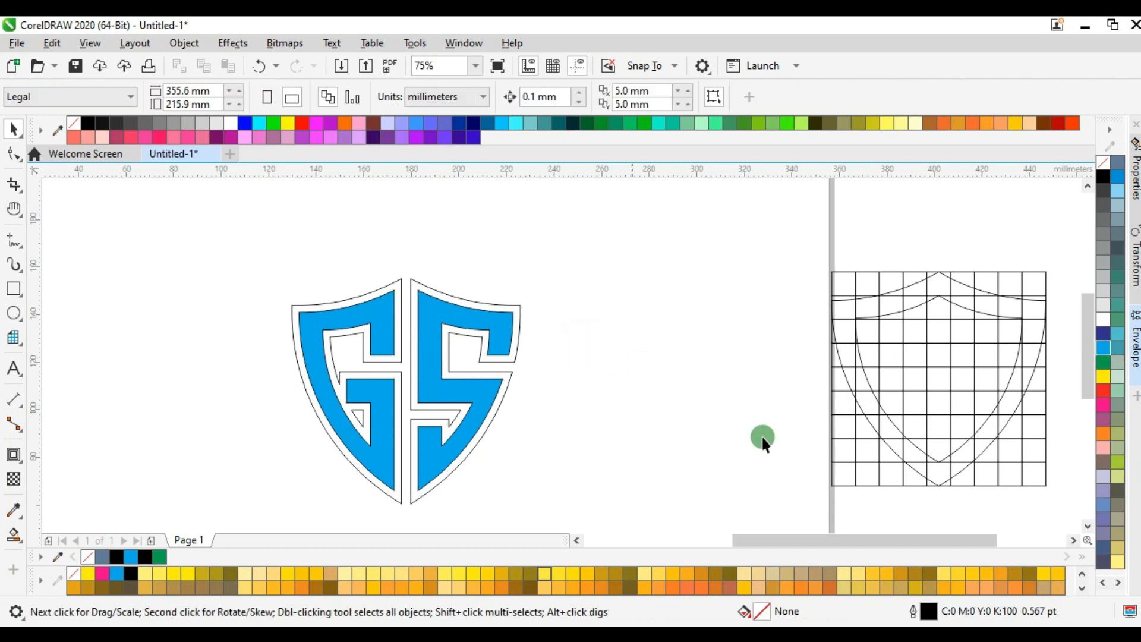
# Take the outer shield outline off the grid, fill it black, and centre it on the page behind the GS letters.
pyautogui.click(960, 472)
pyautogui.moveTo(960, 473); pyautogui.dragTo(699, 458)
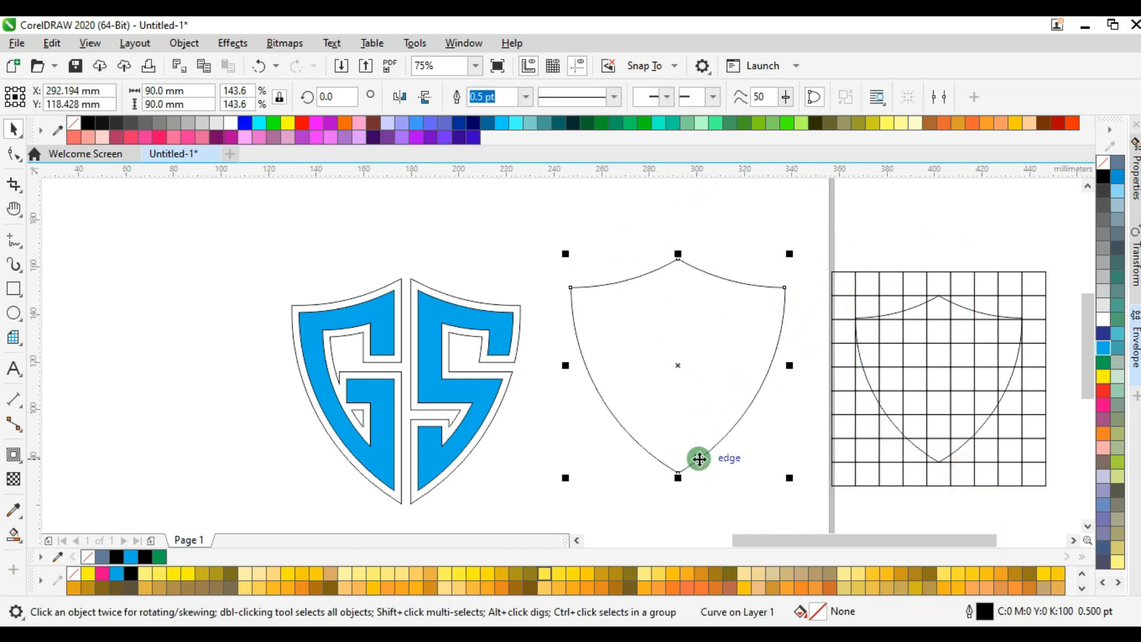
pyautogui.click(1103, 177)
pyautogui.press('p')
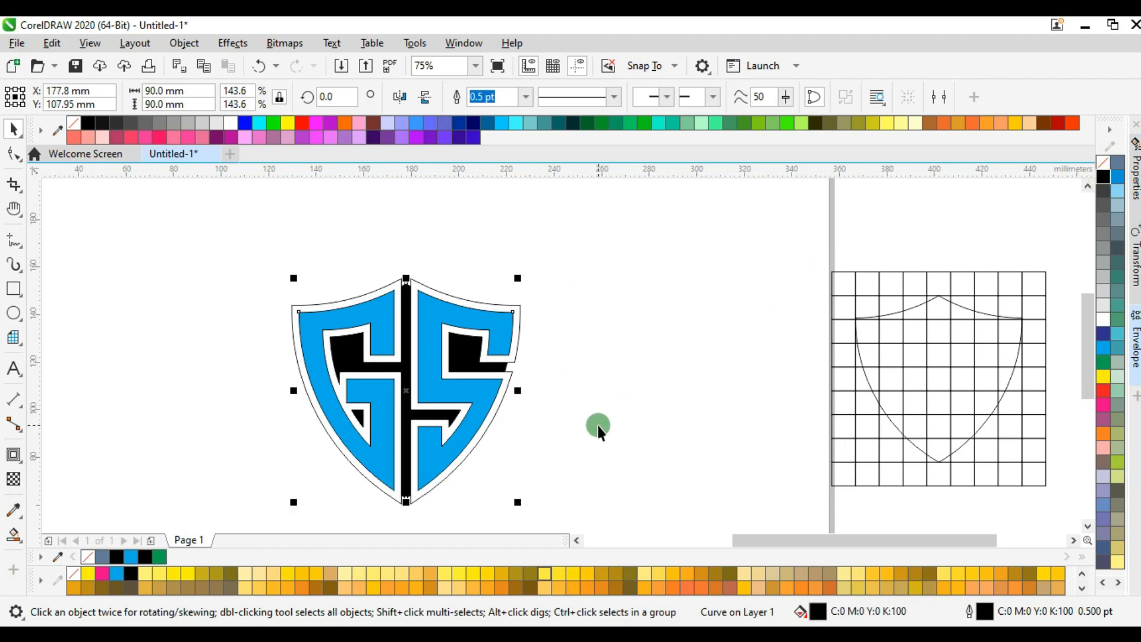
pyautogui.click(566, 417)
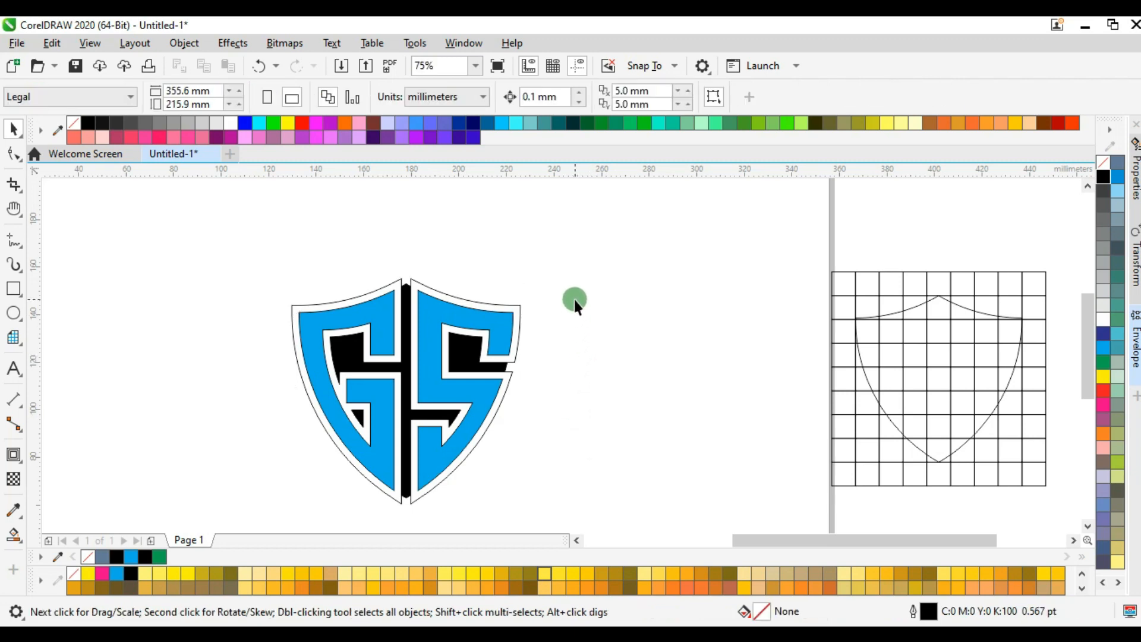
# Set the outline width of the contour shape around the GS letters to 3 pt.
pyautogui.click(519, 327)
pyautogui.click(615, 97)
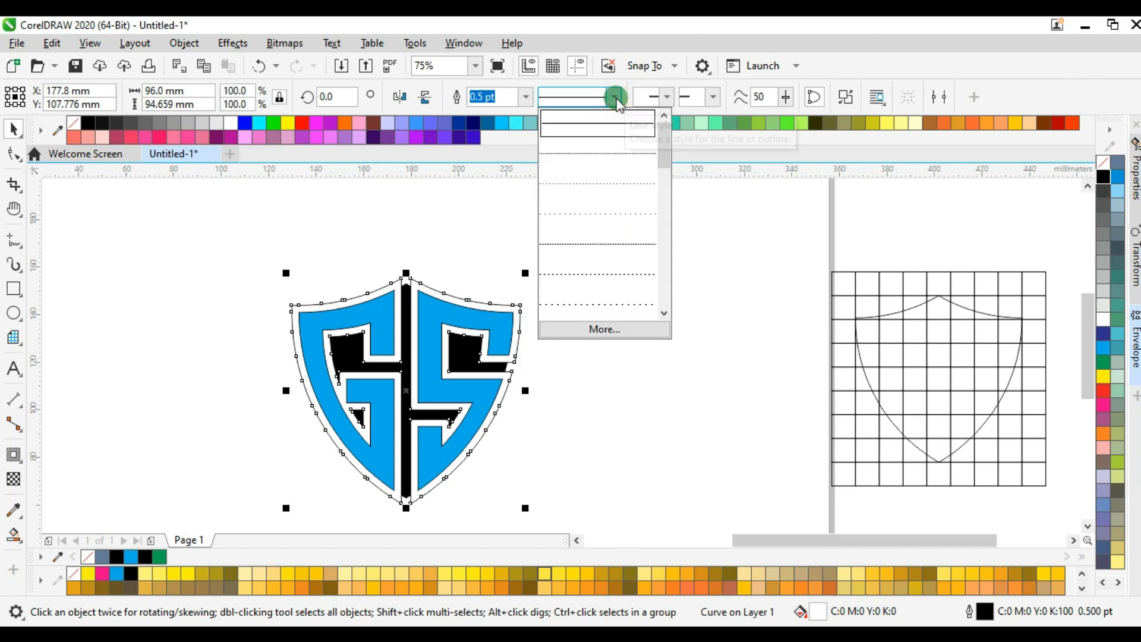
pyautogui.click(512, 97)
pyautogui.doubleClick(477, 99)
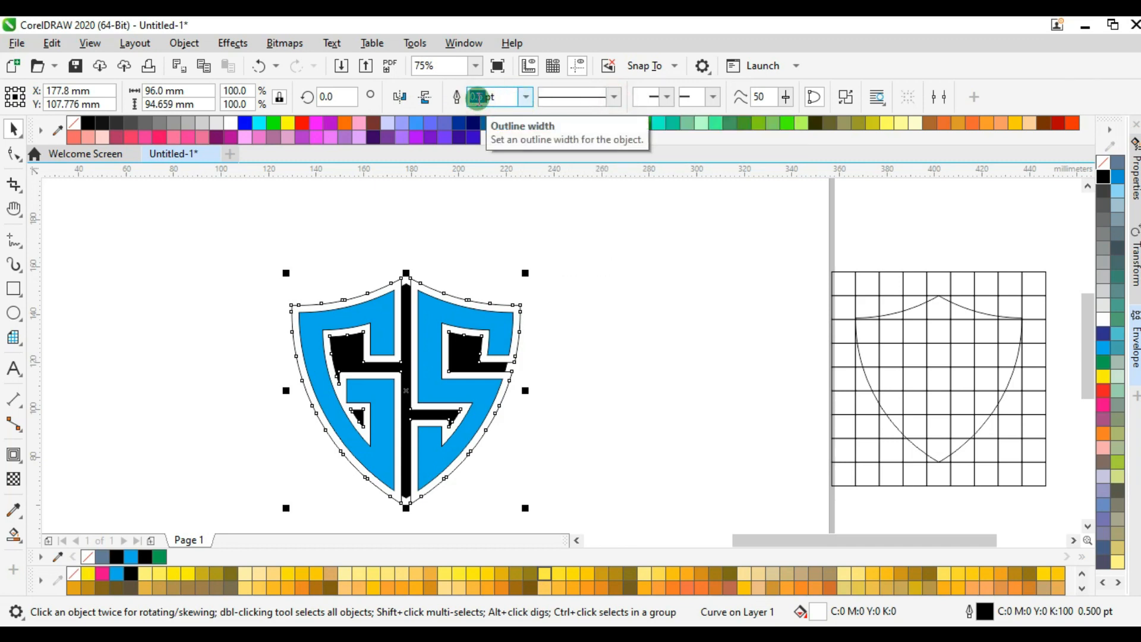
pyautogui.write('3')
pyautogui.press('Return')
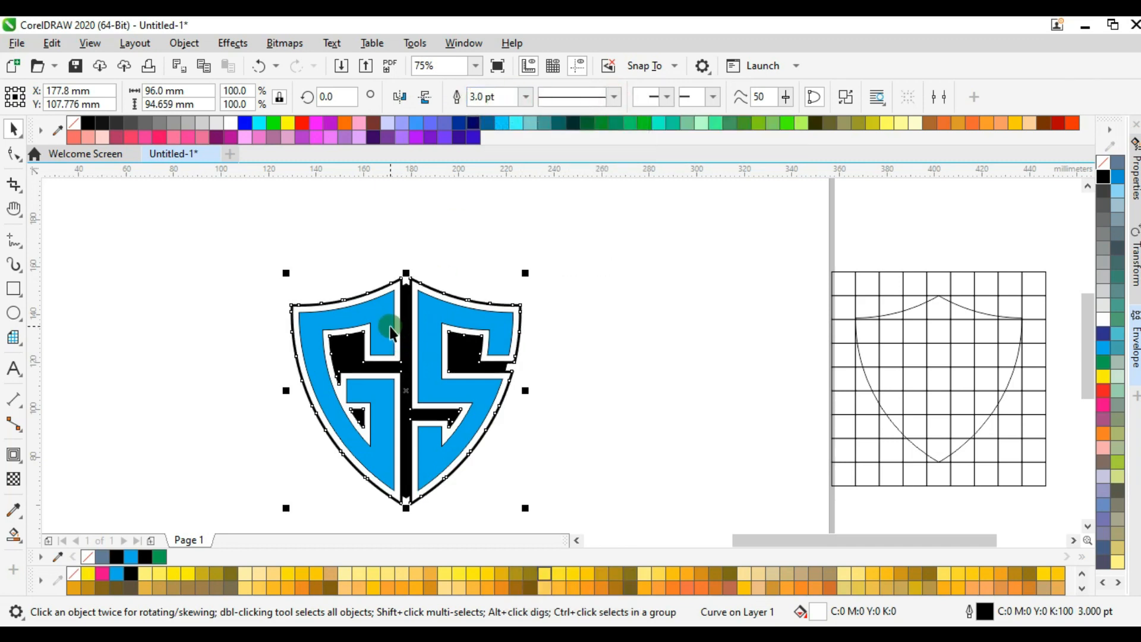
pyautogui.scroll(3, 390, 326)
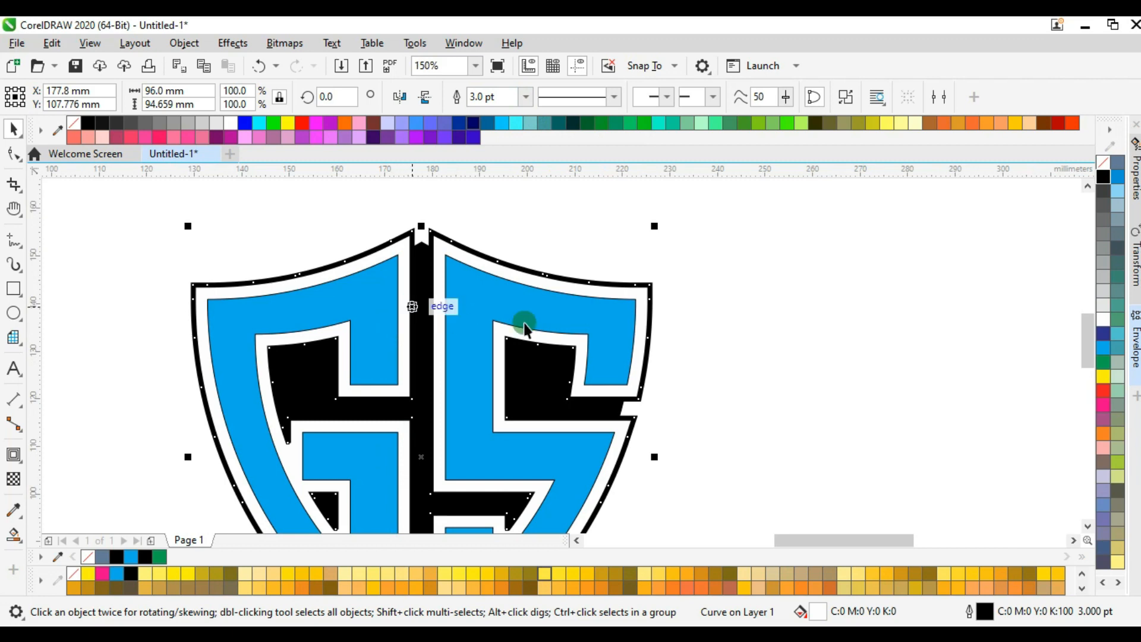
# Set the outline width of the cyan GS letters to 3 pt and deselect them.
pyautogui.click(754, 308)
pyautogui.click(622, 333)
pyautogui.click(477, 96)
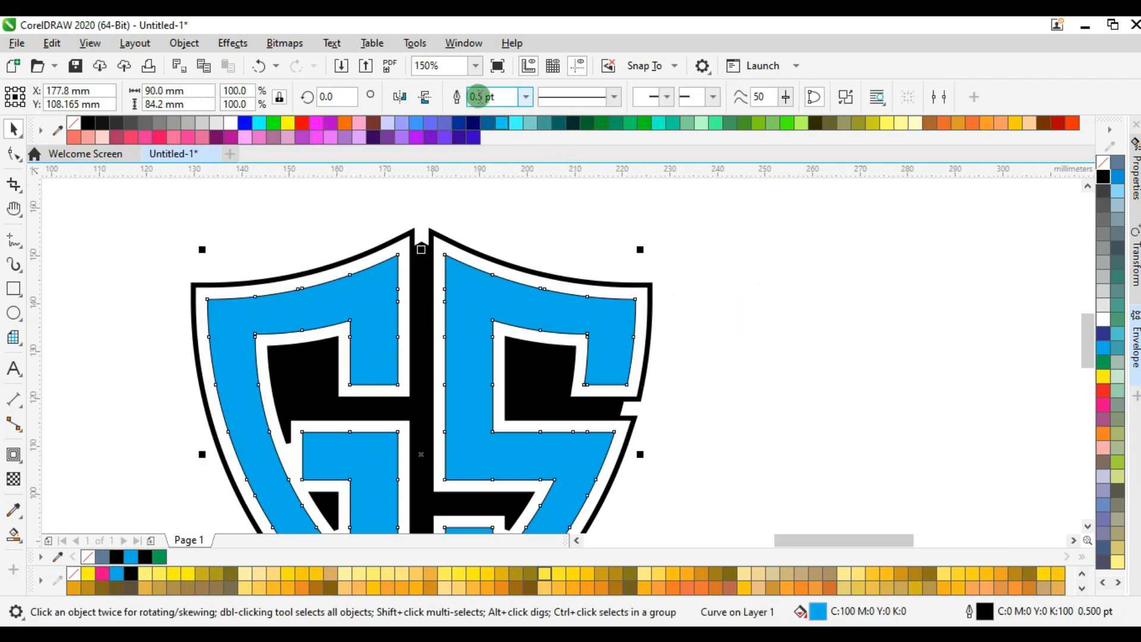
pyautogui.write('3')
pyautogui.press('Return')
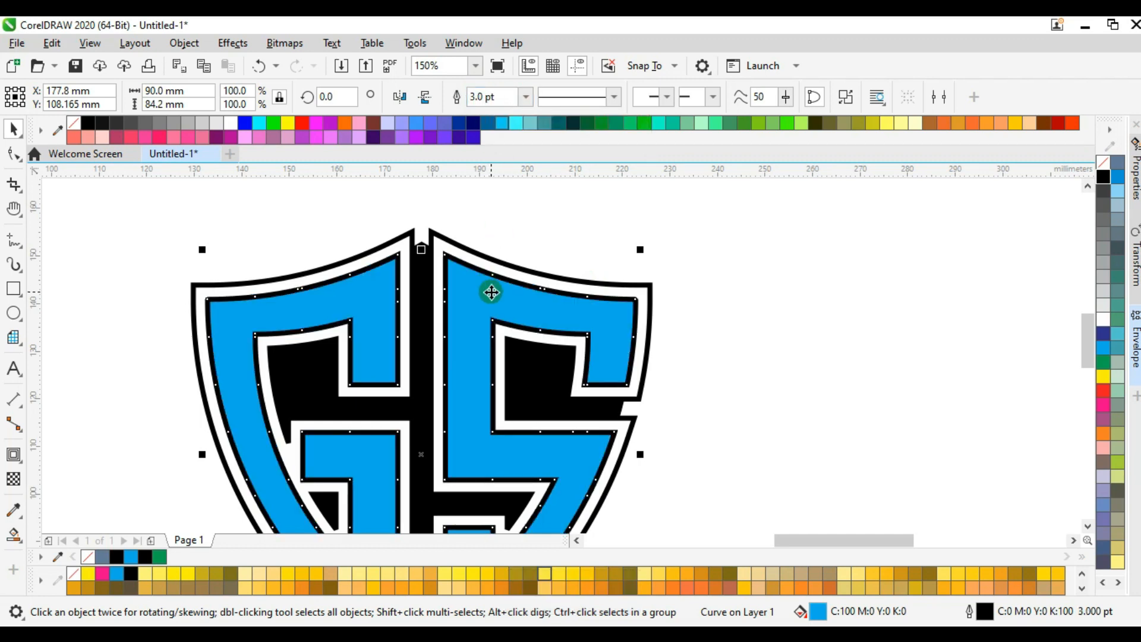
pyautogui.scroll(-2, 491, 292)
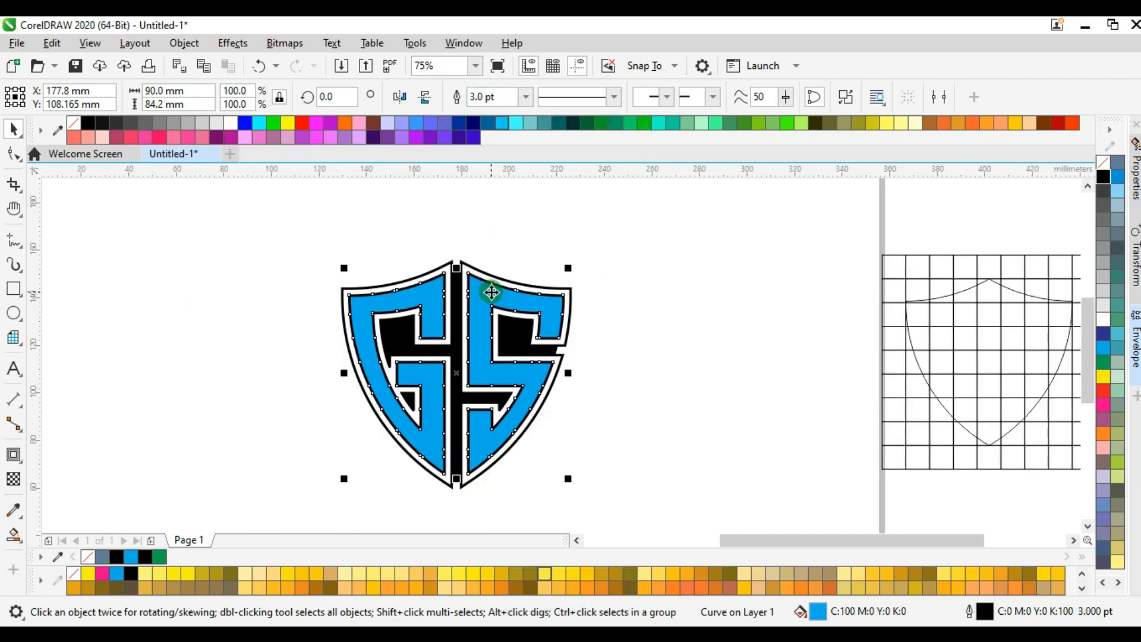
pyautogui.click(617, 361)
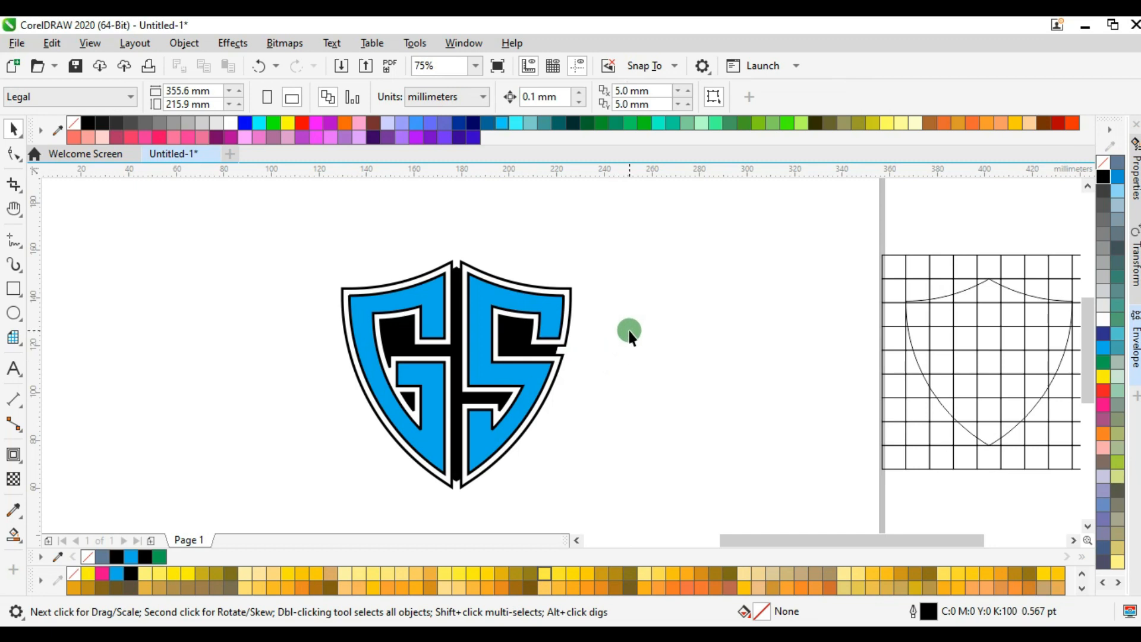
# Delete the leftover construction grid and shield outline beside the page.
pyautogui.scroll(-1, 627, 328)
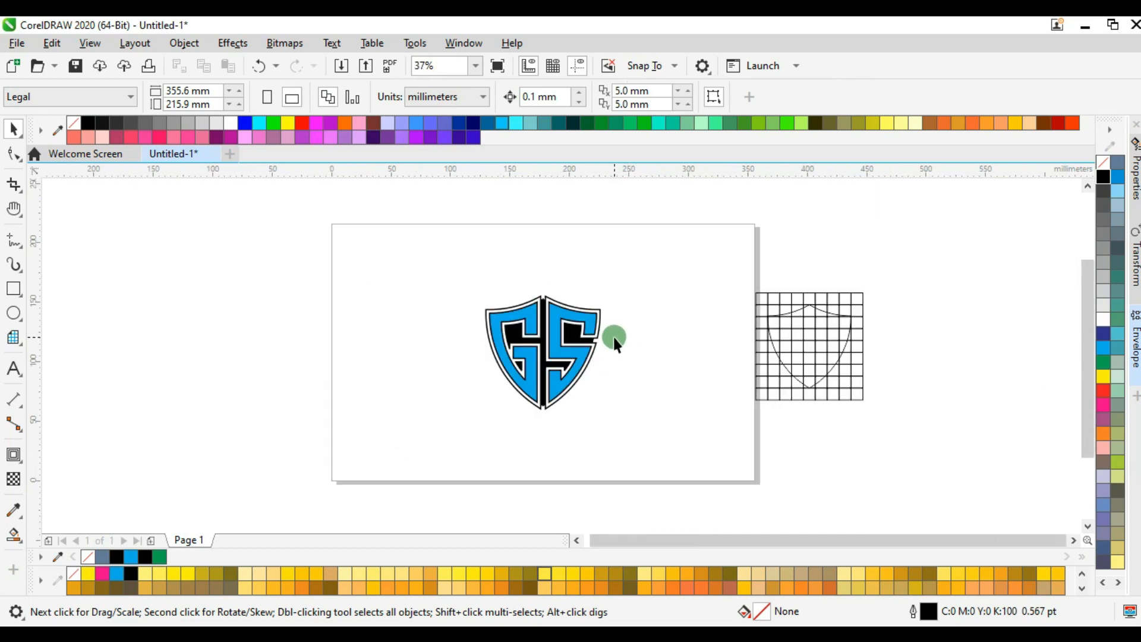
pyautogui.moveTo(723, 263); pyautogui.dragTo(915, 453)
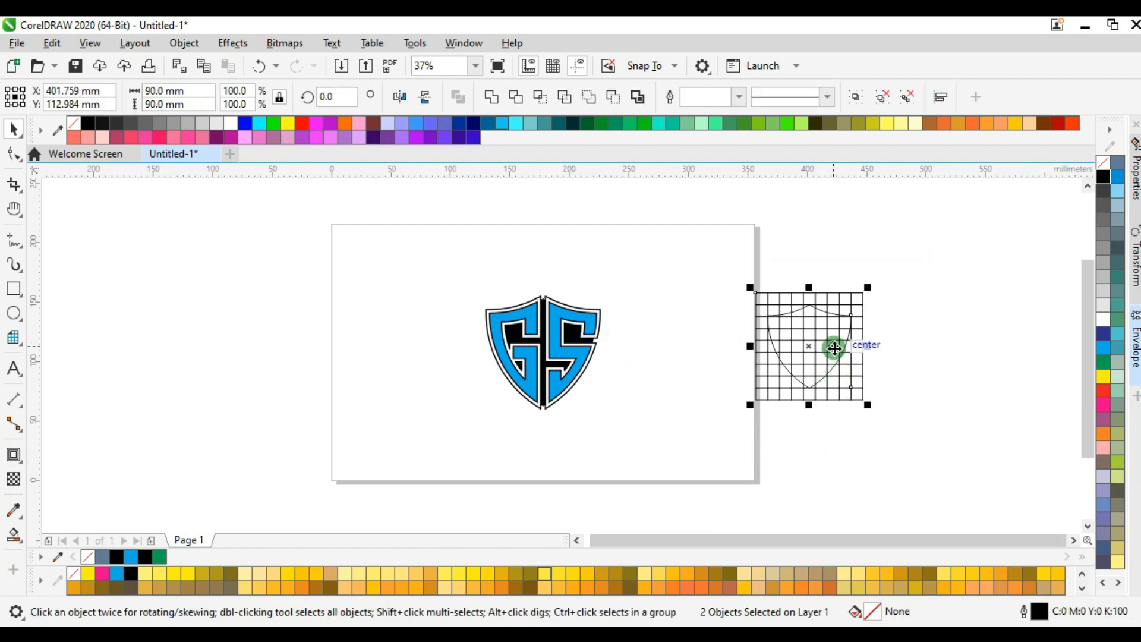
pyautogui.press('Delete')
# Add the artistic text "Typography Logo Design" above the shield and enlarge it proportionally to about 238 mm wide.
pyautogui.press('F8')
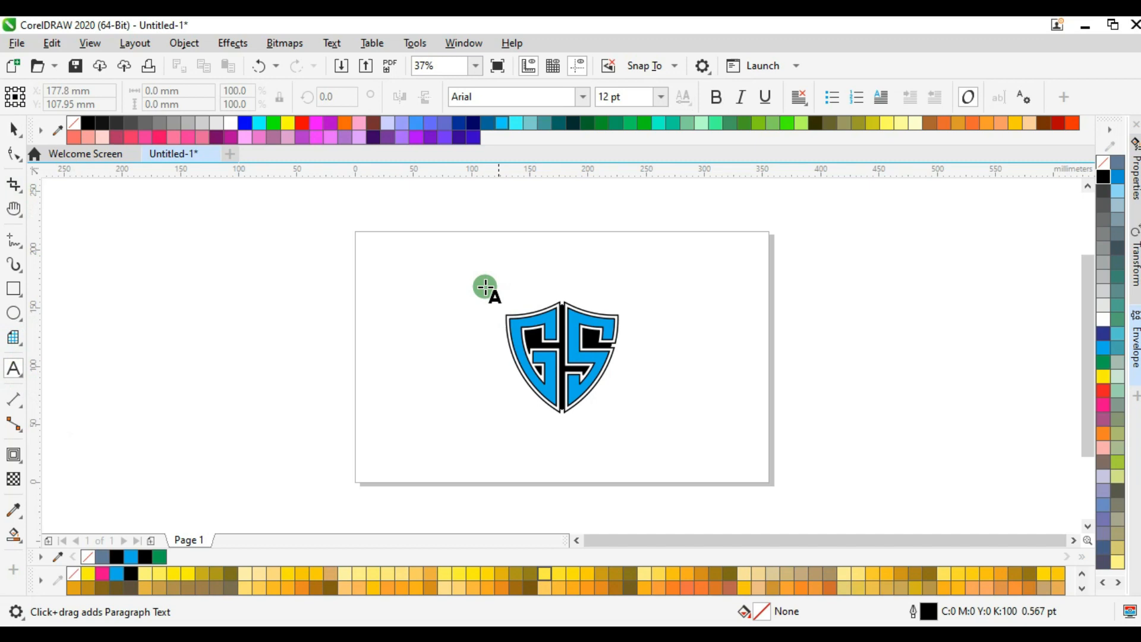
pyautogui.click(434, 269)
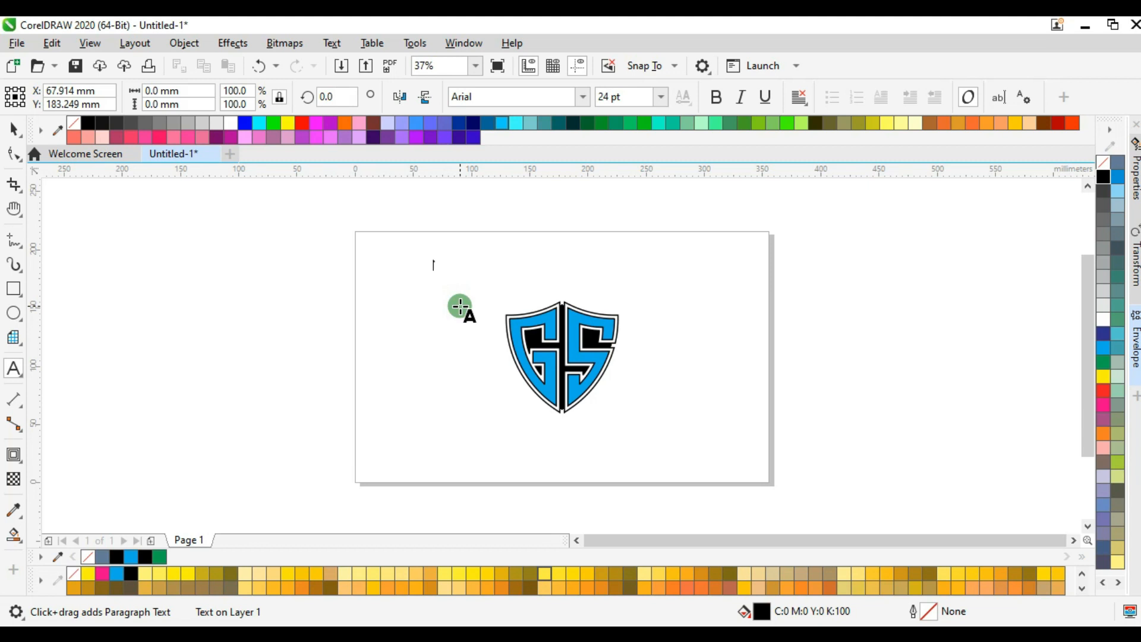
pyautogui.write('T')
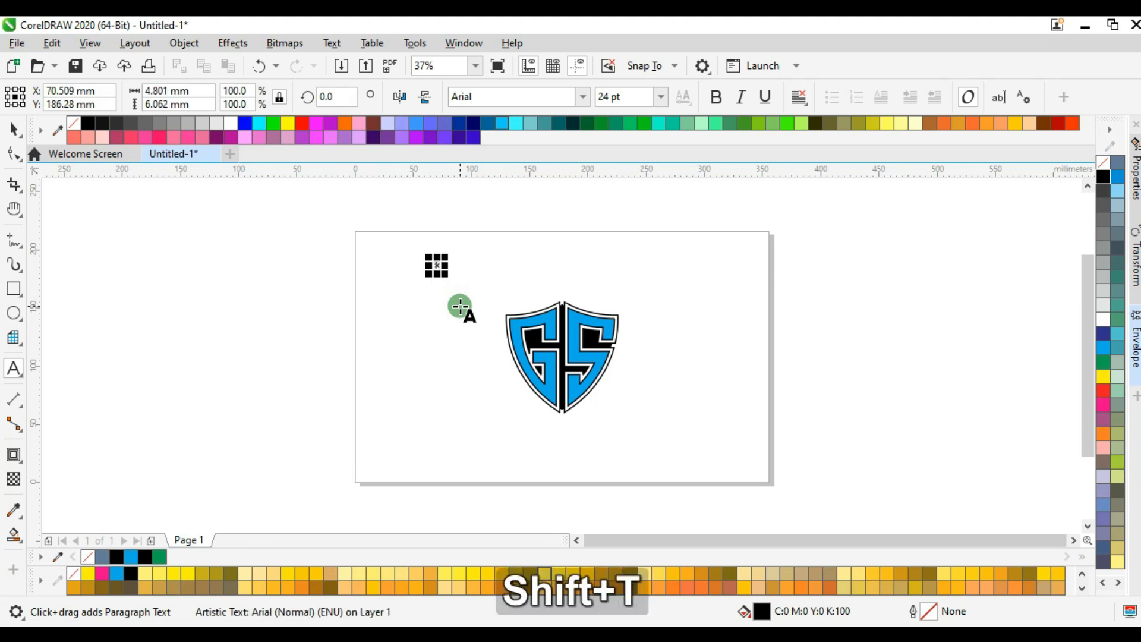
pyautogui.write('ypog')
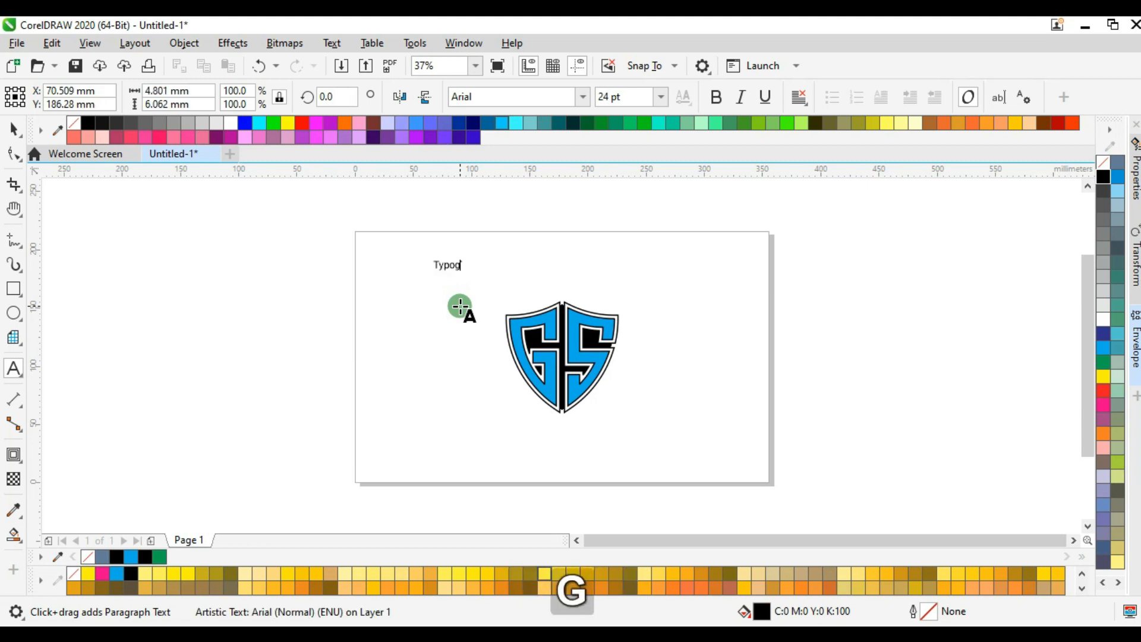
pyautogui.write('raphy ')
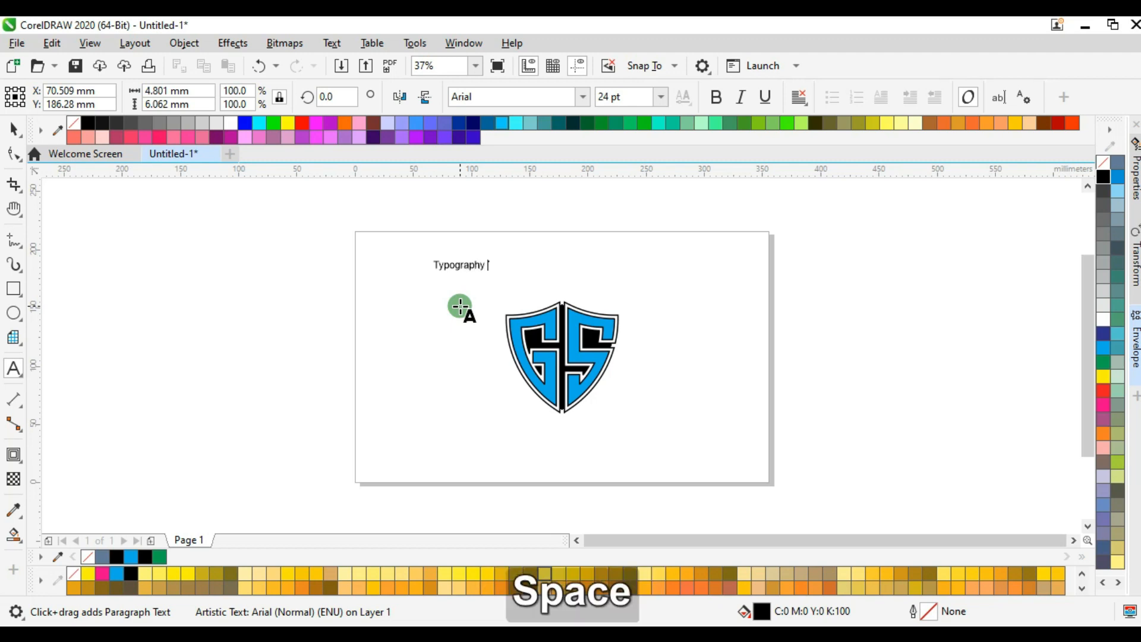
pyautogui.write('Logo')
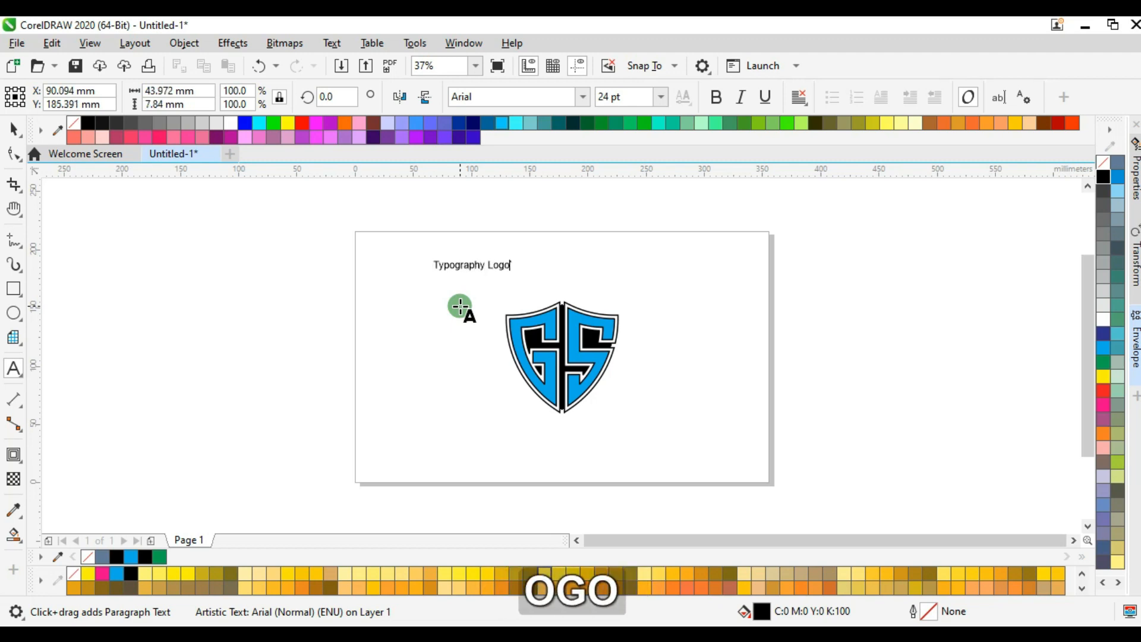
pyautogui.write(' Design')
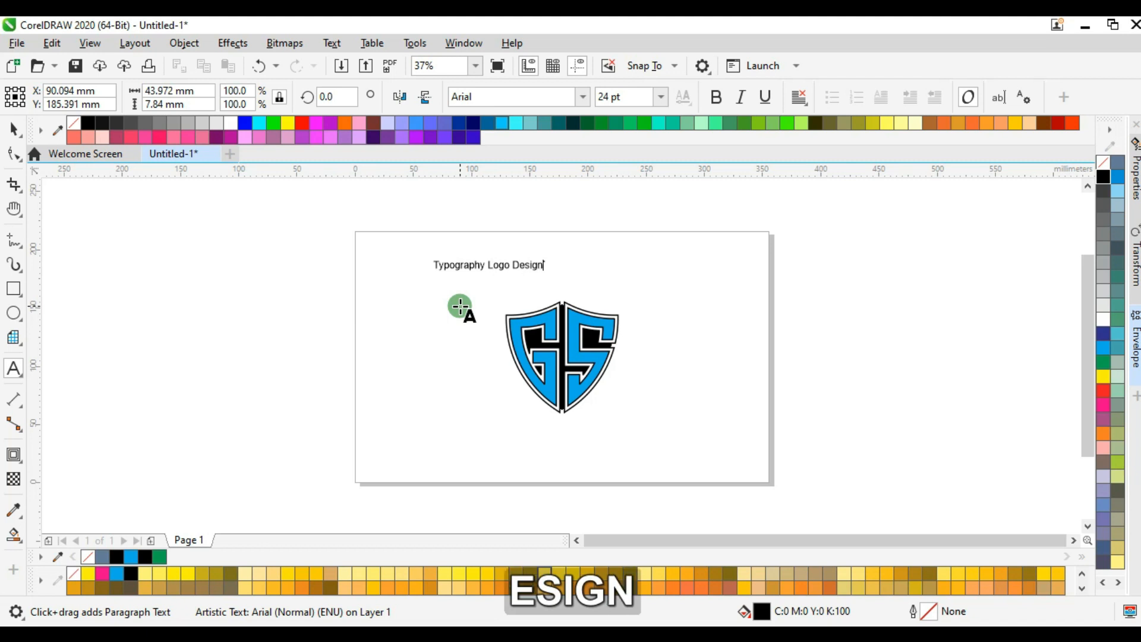
pyautogui.hotkey('ctrl', 'space')
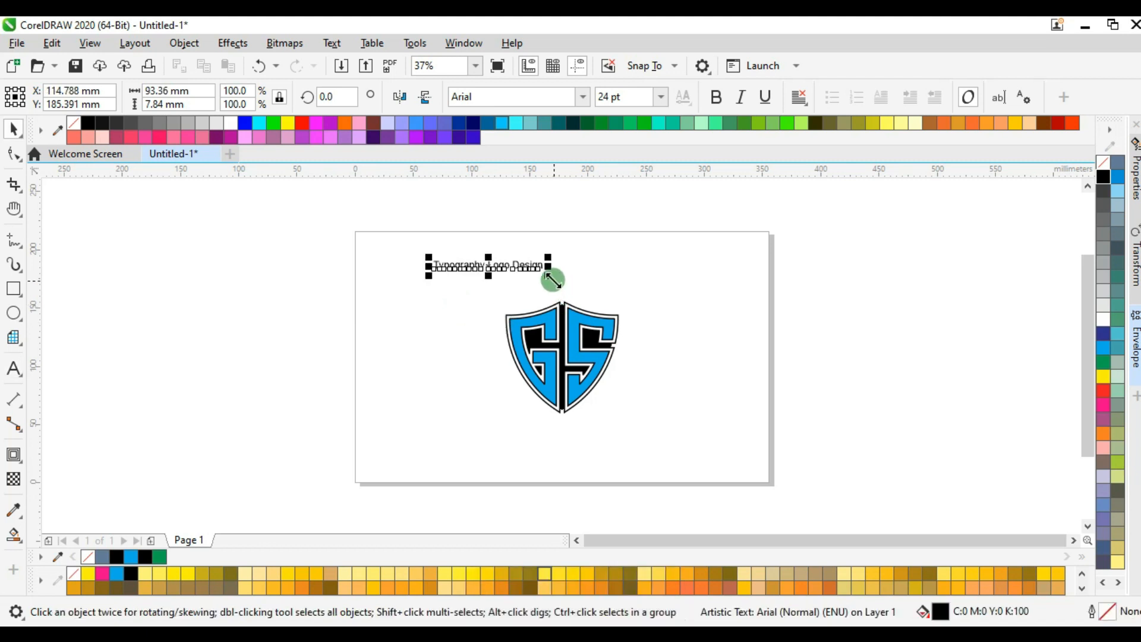
pyautogui.moveTo(548, 276); pyautogui.dragTo(712, 354)
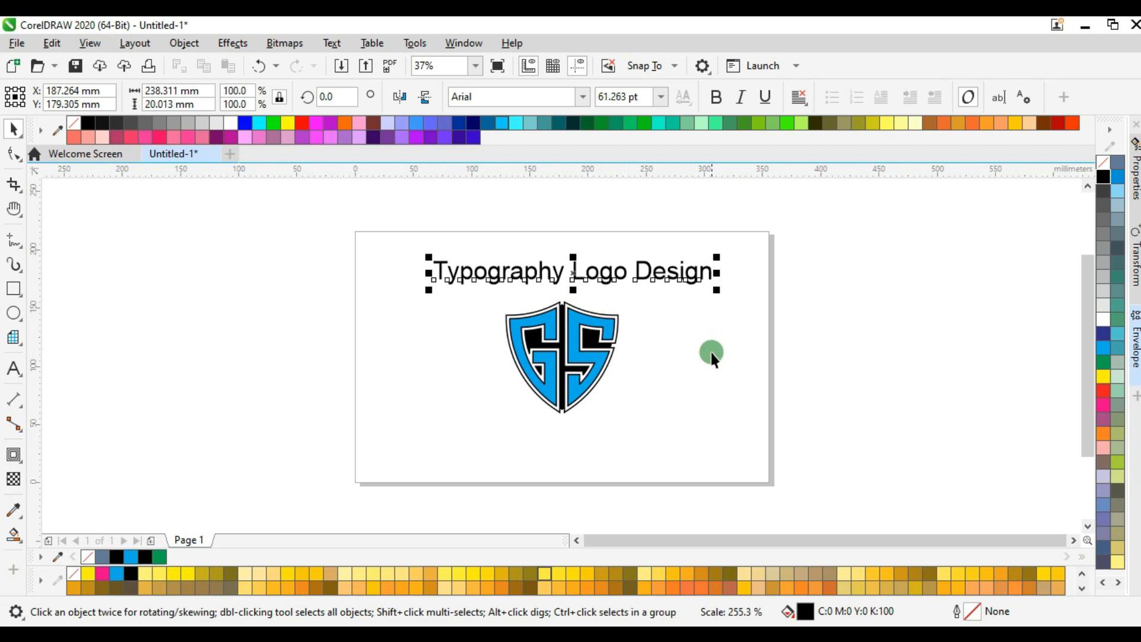
# Change the font of the title text above the shield to Dead Kansas.
pyautogui.click(1135, 182)
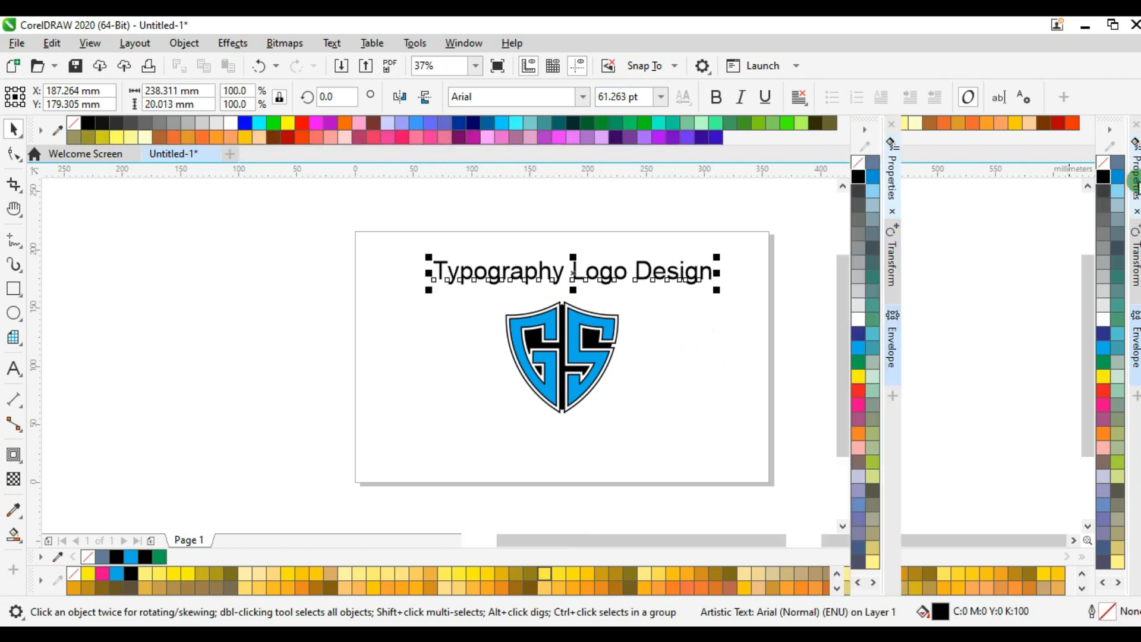
pyautogui.click(1027, 189)
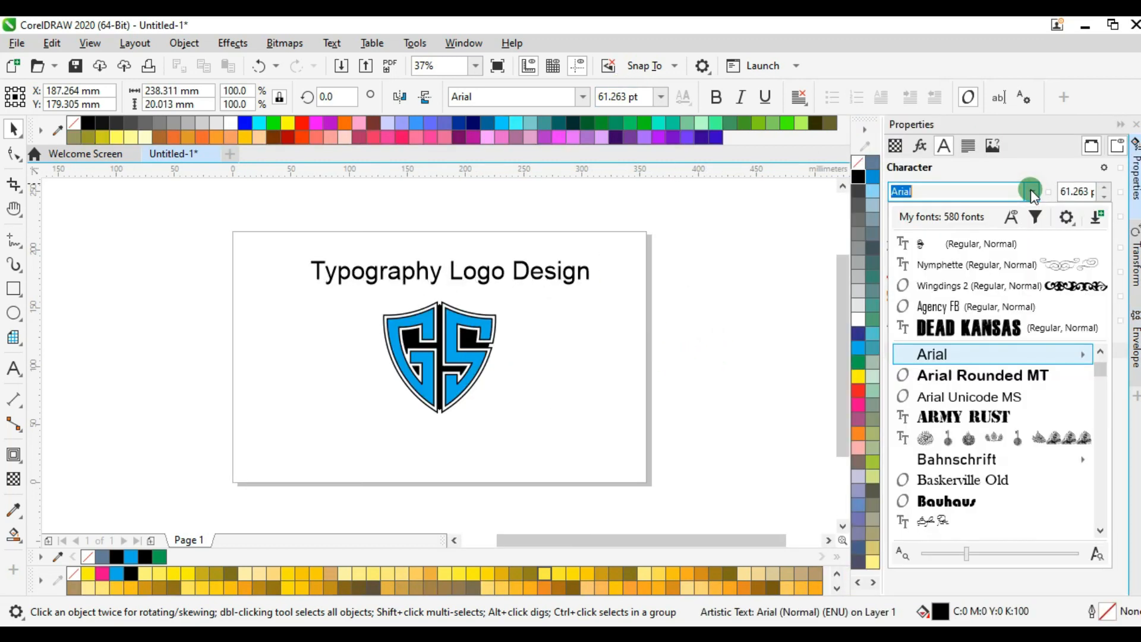
pyautogui.click(986, 330)
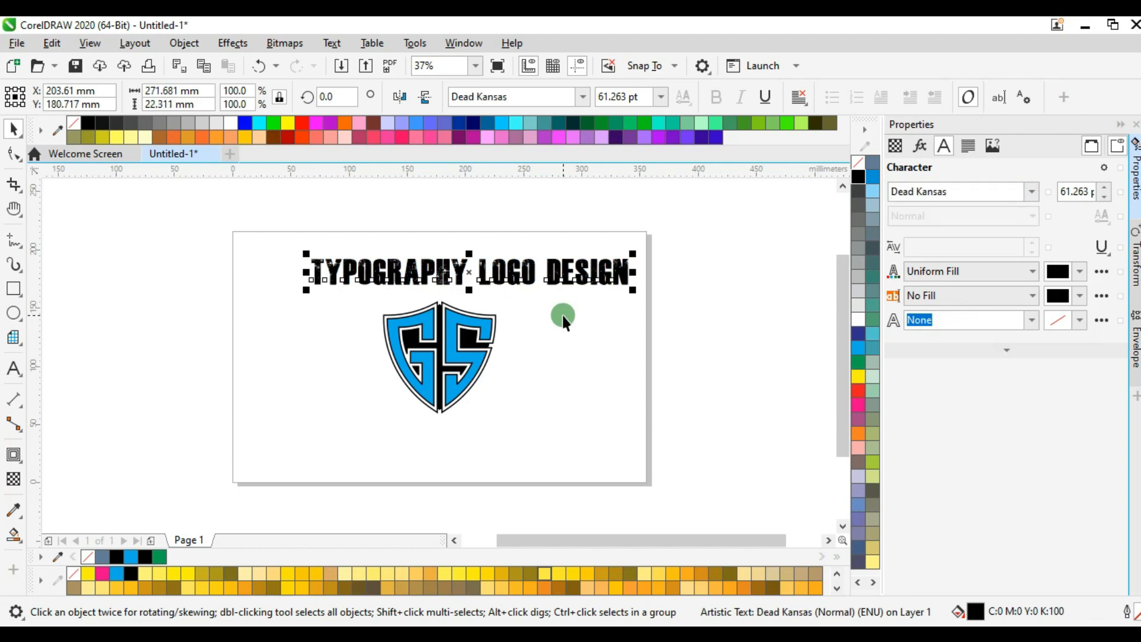
# Centre the title text horizontally over the GS shield, deselect both objects, and collapse the object properties.
pyautogui.keyDown('shift'); pyautogui.click(447, 398); pyautogui.keyUp('shift')
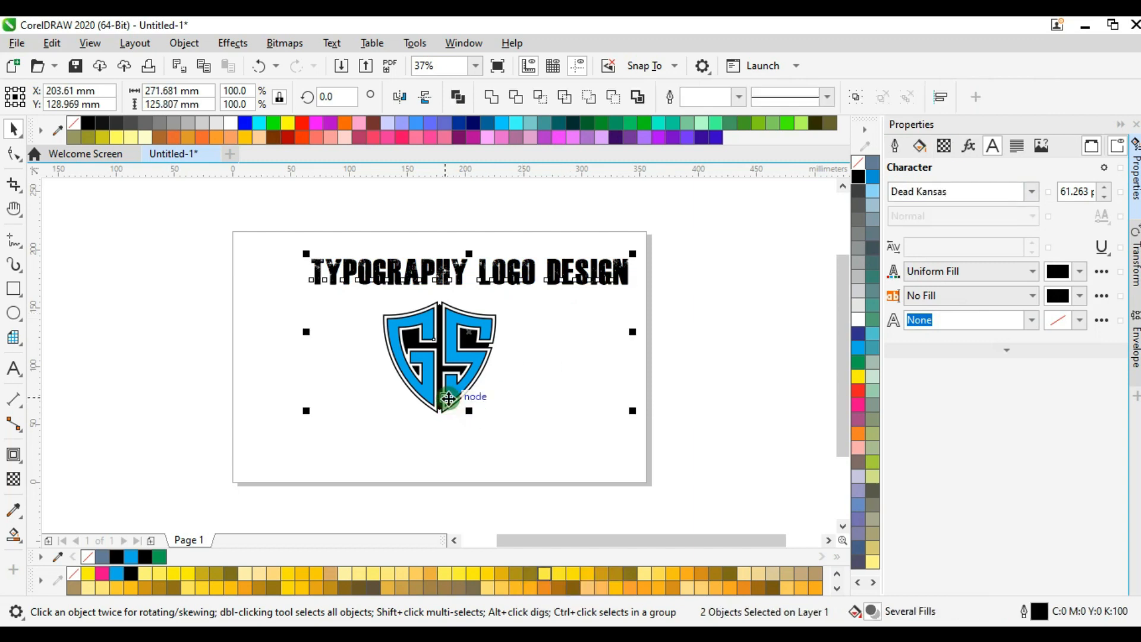
pyautogui.press('c')
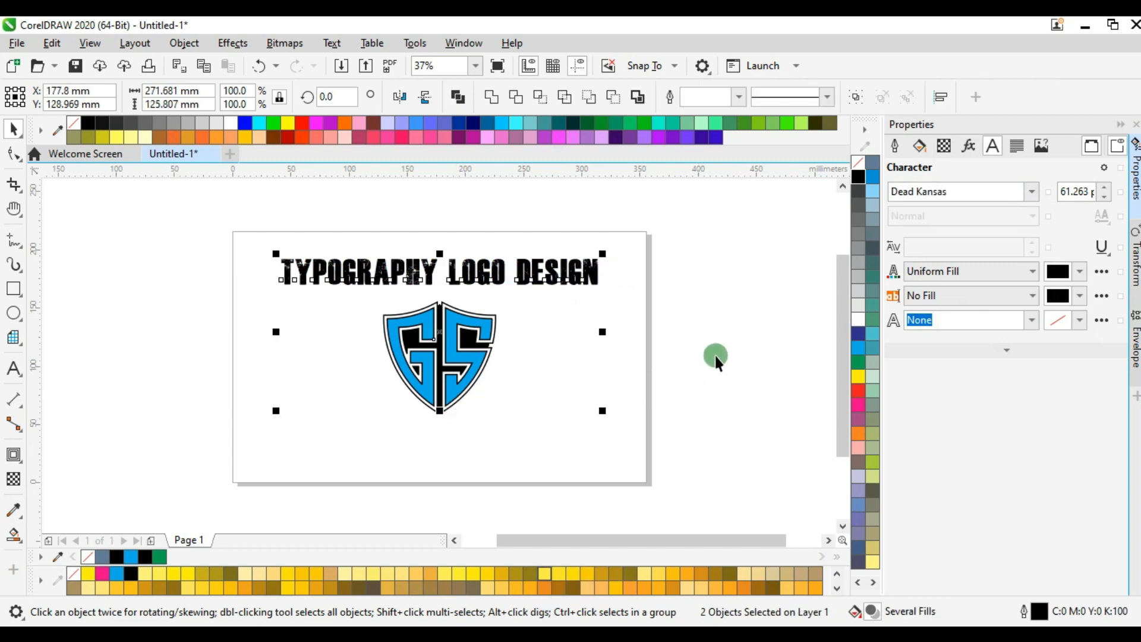
pyautogui.click(718, 354)
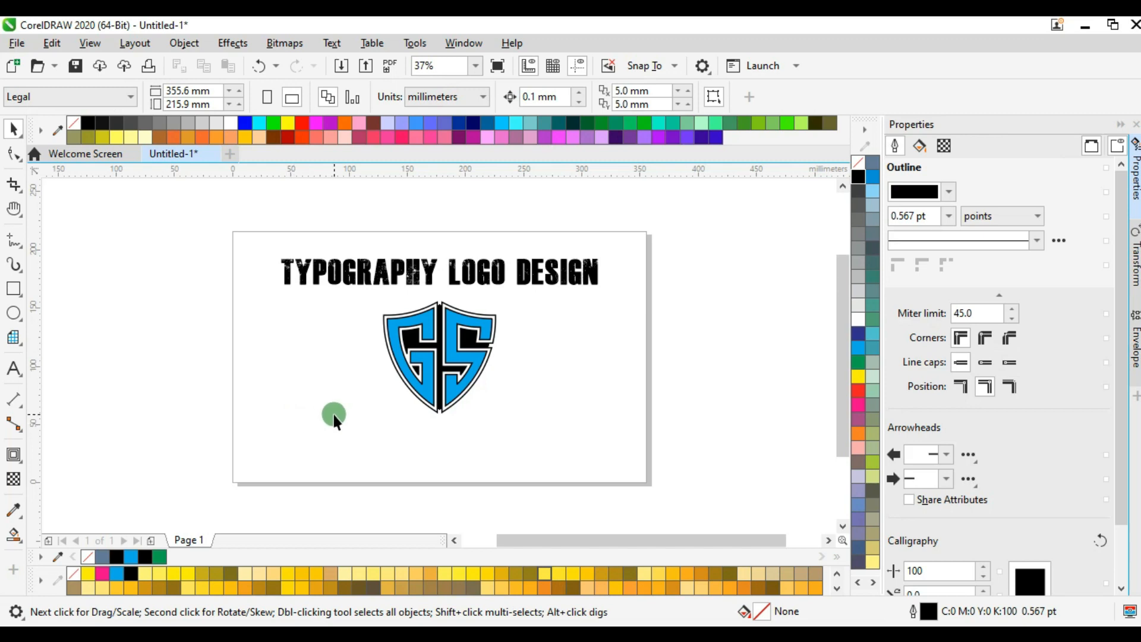
pyautogui.click(1135, 174)
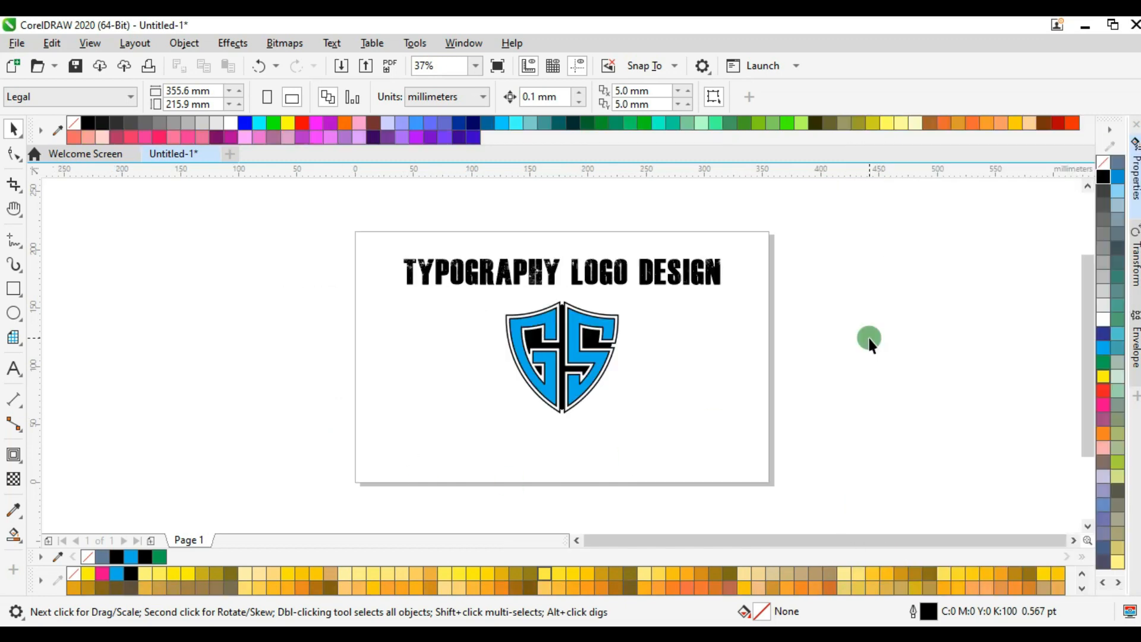
pyautogui.press('h')
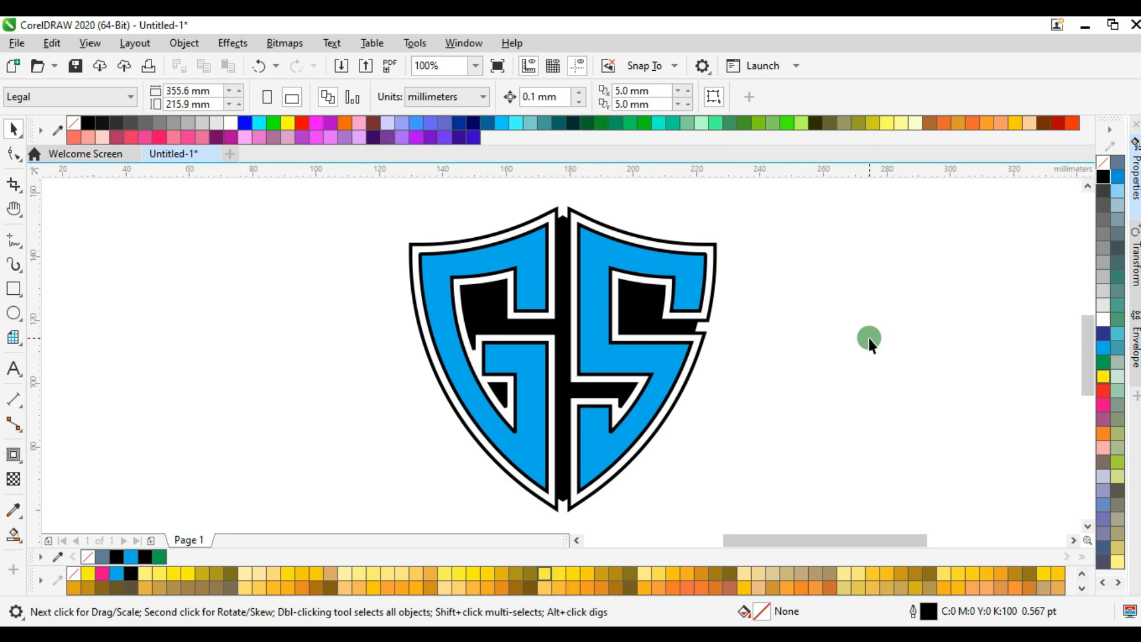
pyautogui.press('f')
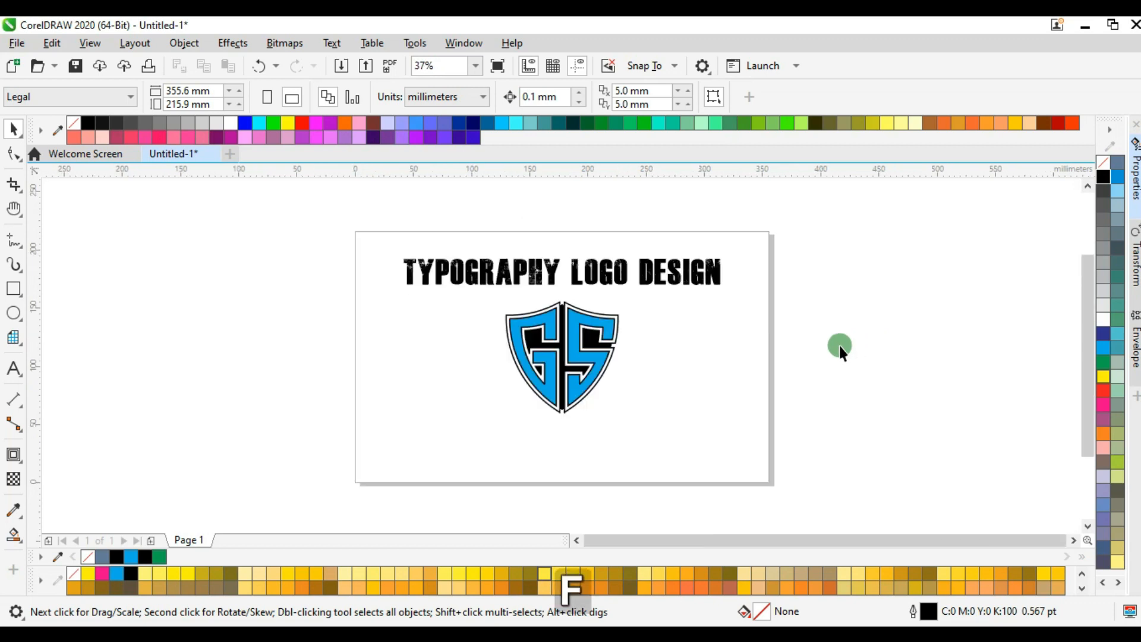